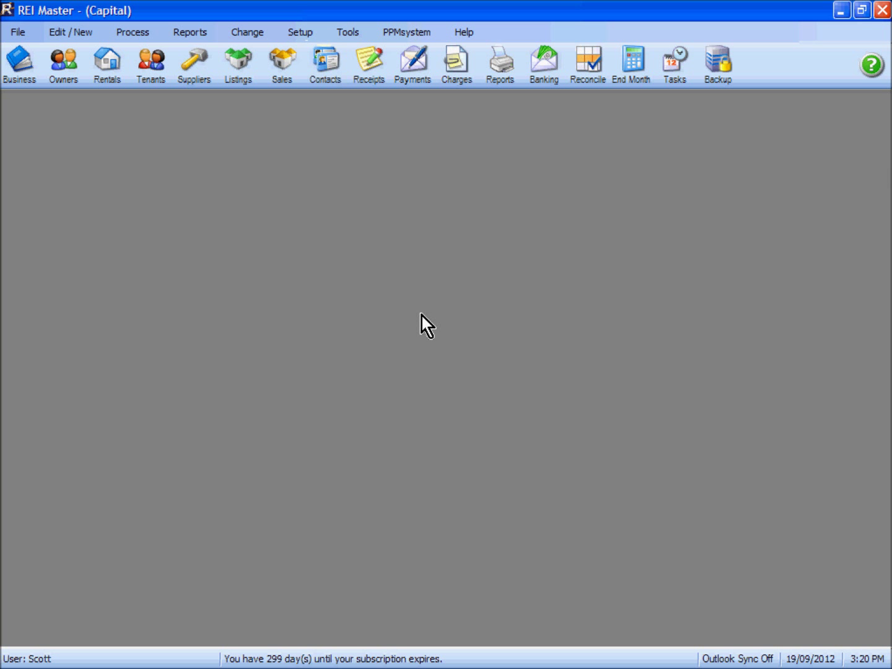
- Open the Mail Merge Documents setup and set Merge Document With to Tenants
left_click(304, 33)
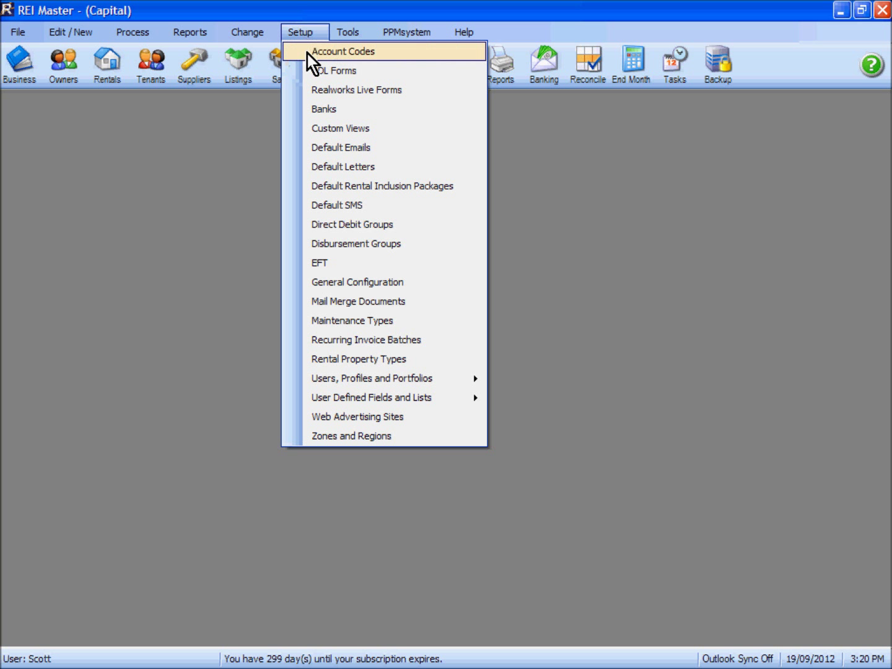
left_click(355, 304)
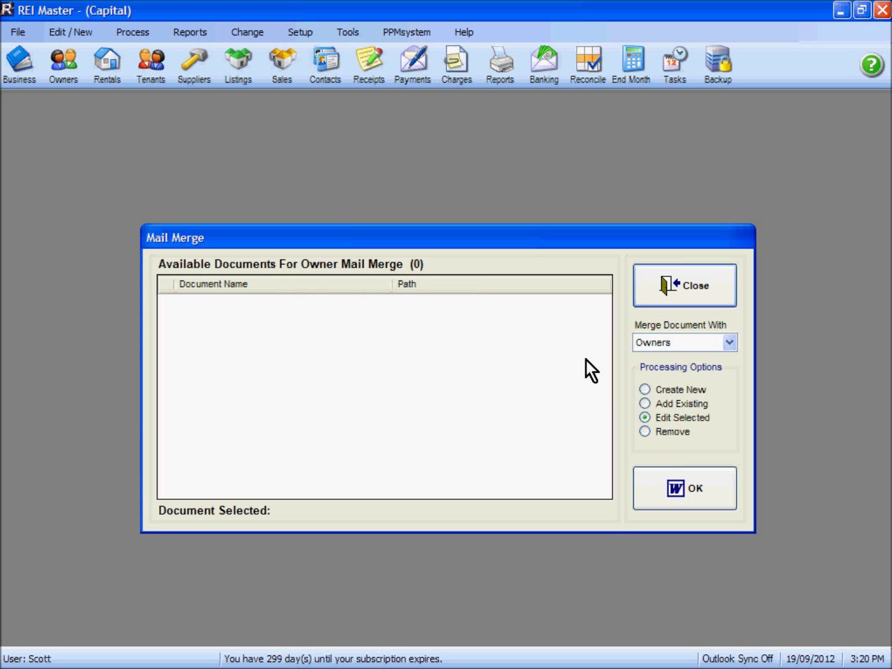
left_click(730, 343)
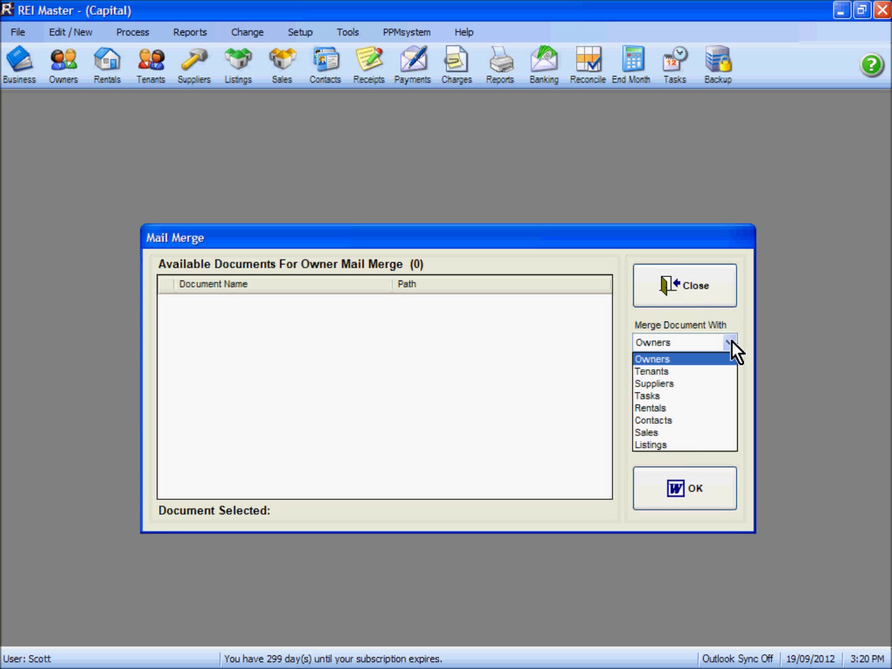
left_click(655, 371)
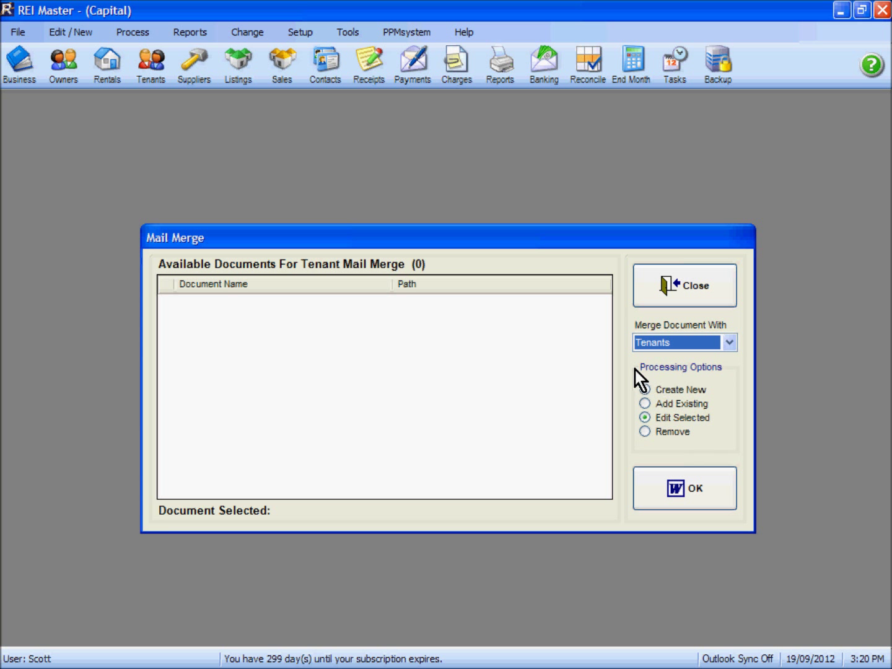
- Add the existing Capital Introductory Letter.doc and open it in Word
left_click(668, 404)
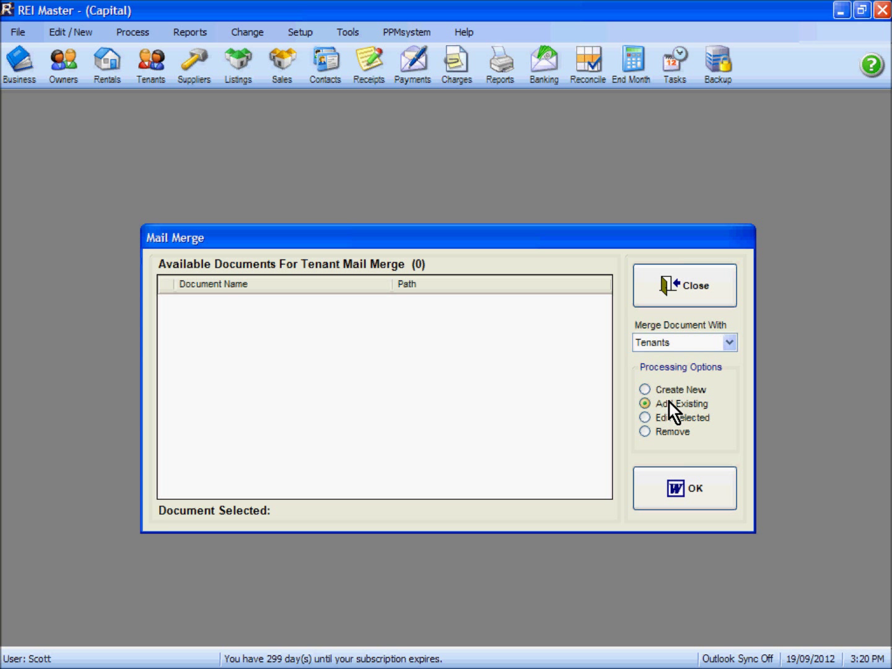
left_click(675, 489)
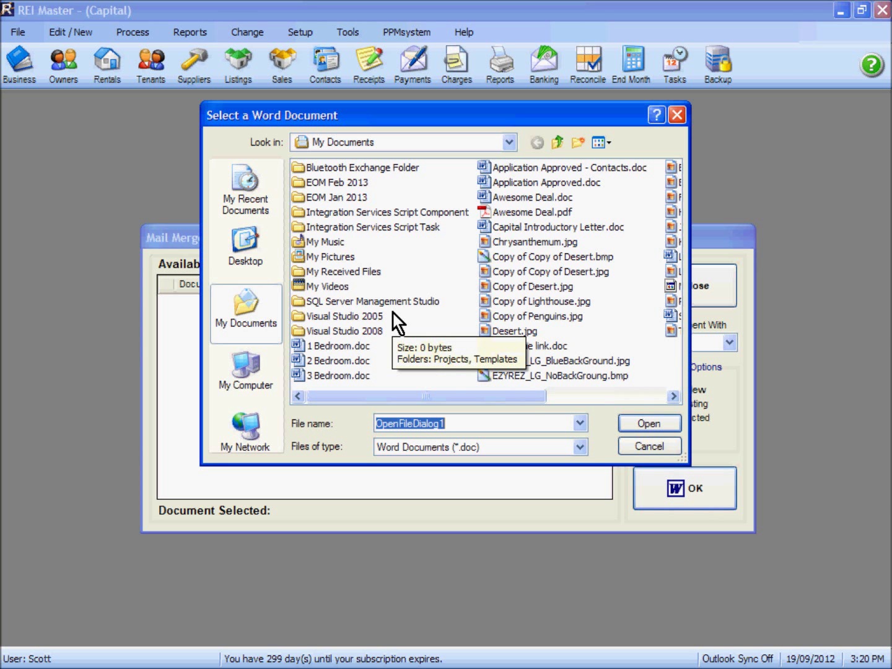
left_click(516, 227)
left_click(644, 426)
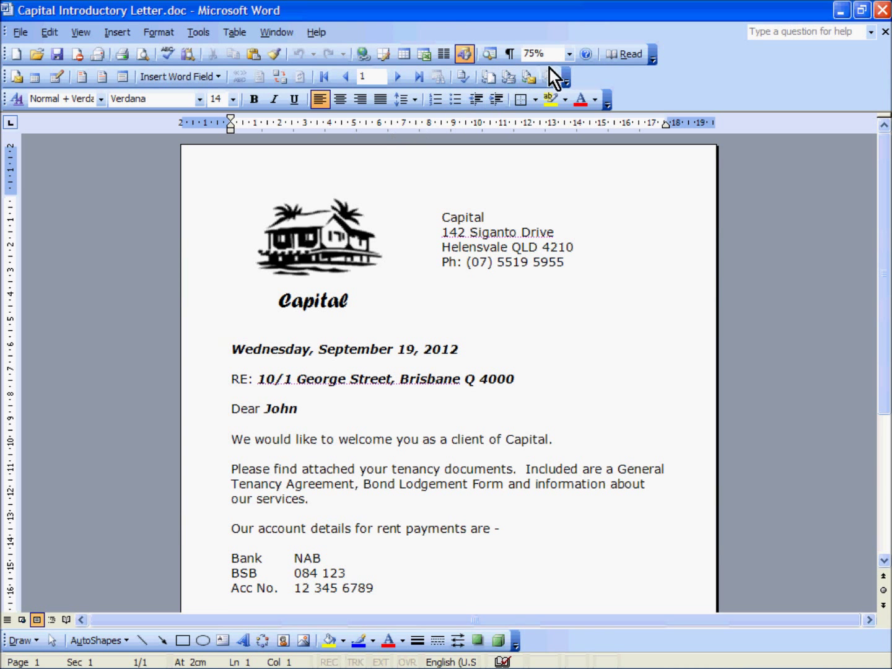
- Zoom the letter to 100% and read through its date, address, greeting and payment details
left_click(567, 55)
left_click(549, 104)
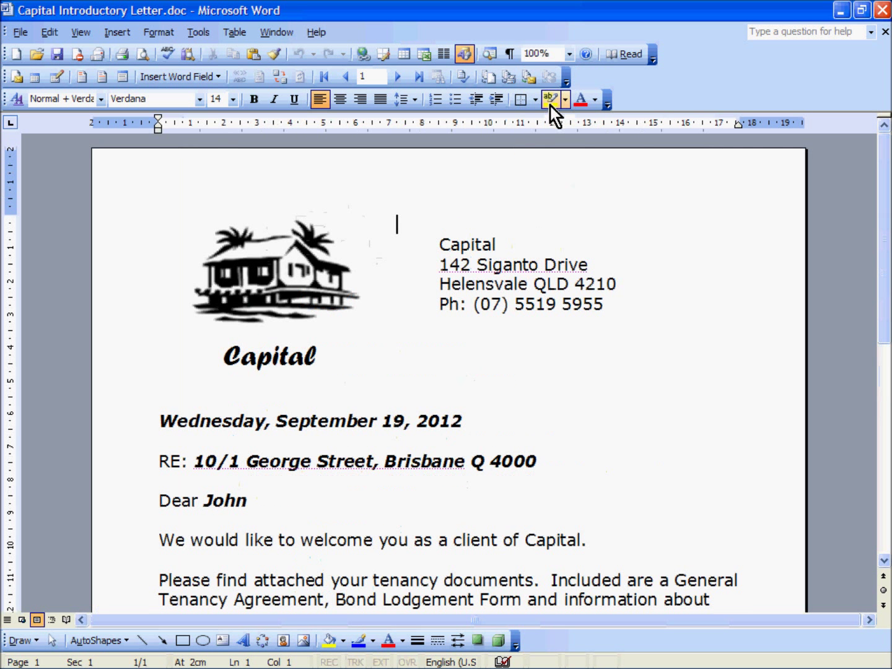
scroll(400, 390, "down", 4)
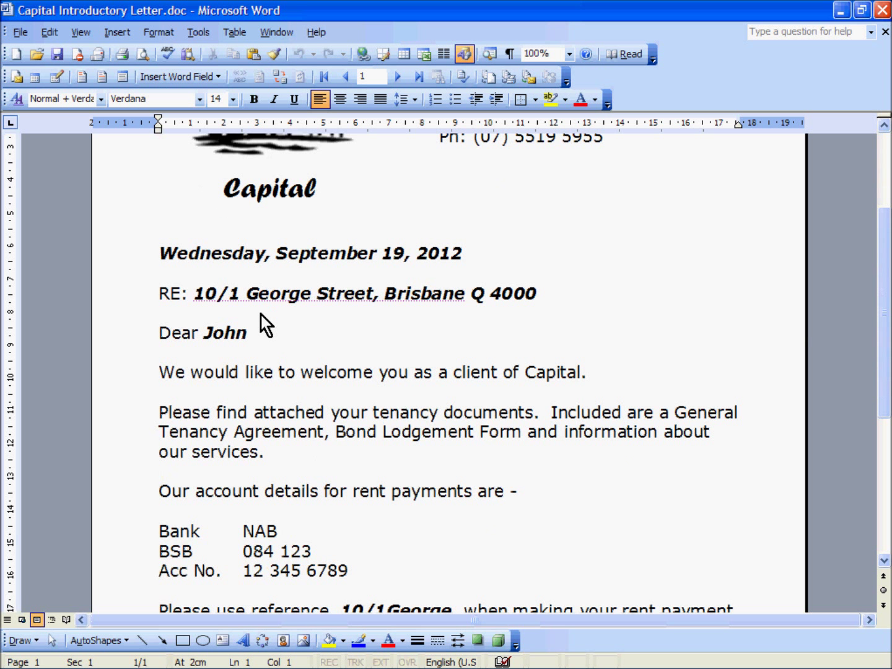
mouse_move(362, 290)
mouse_move(214, 297)
scroll(334, 371, "down", 3)
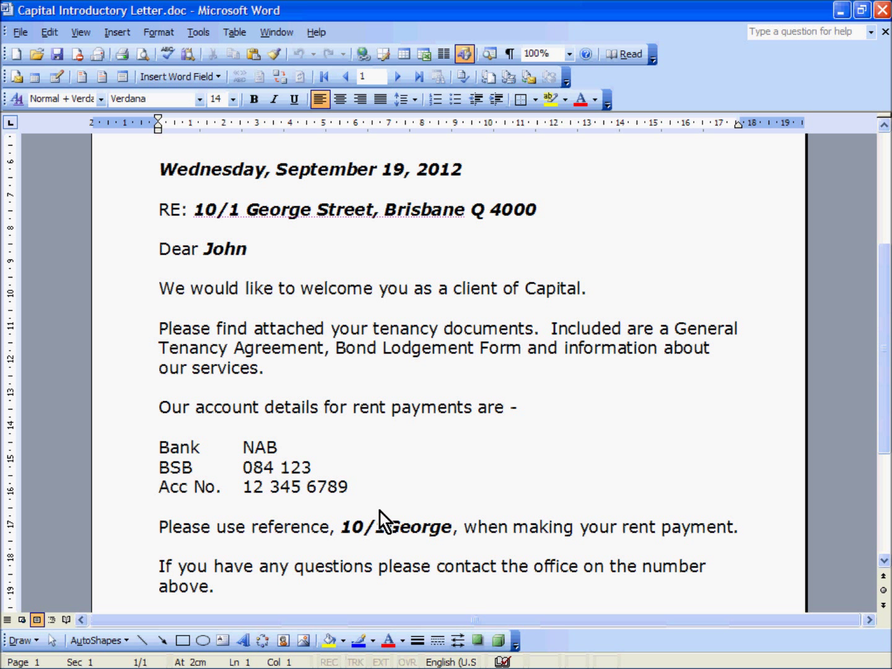
scroll(404, 462, "up", 1)
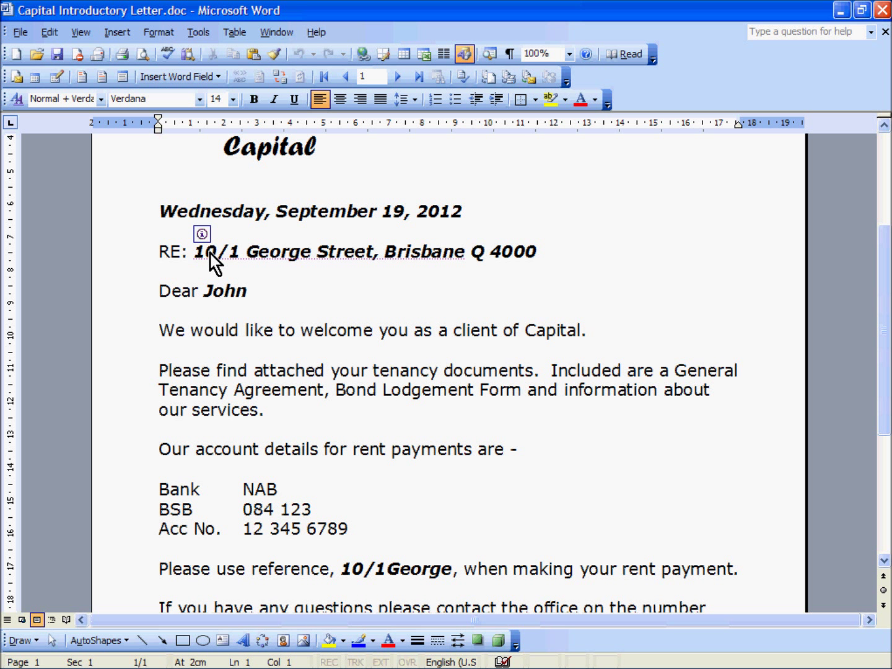
left_click_drag(210, 251, 458, 249)
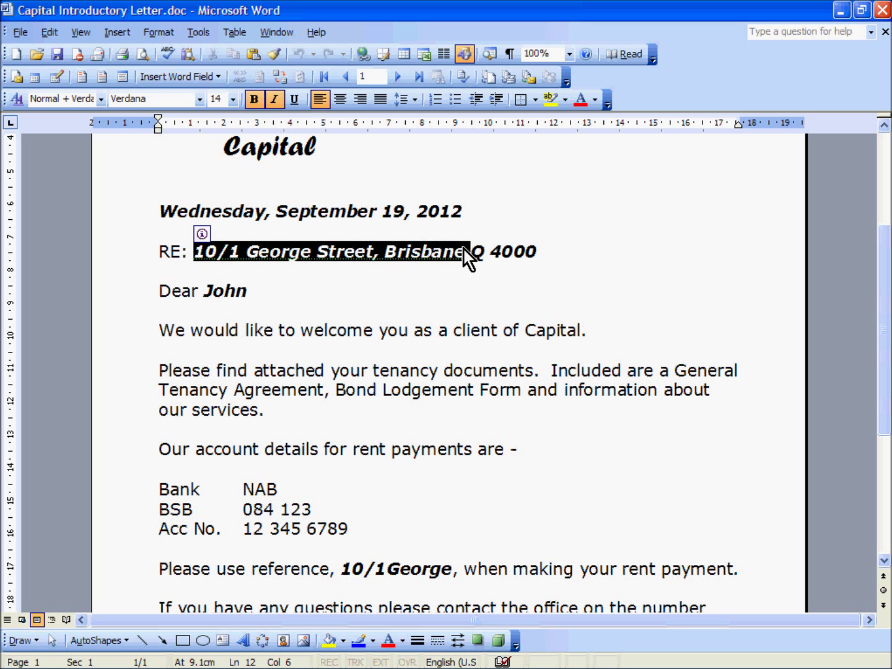
- Replace the sample address on the RE: line with the «PropertyDescription» merge field
left_click_drag(521, 250, 500, 255)
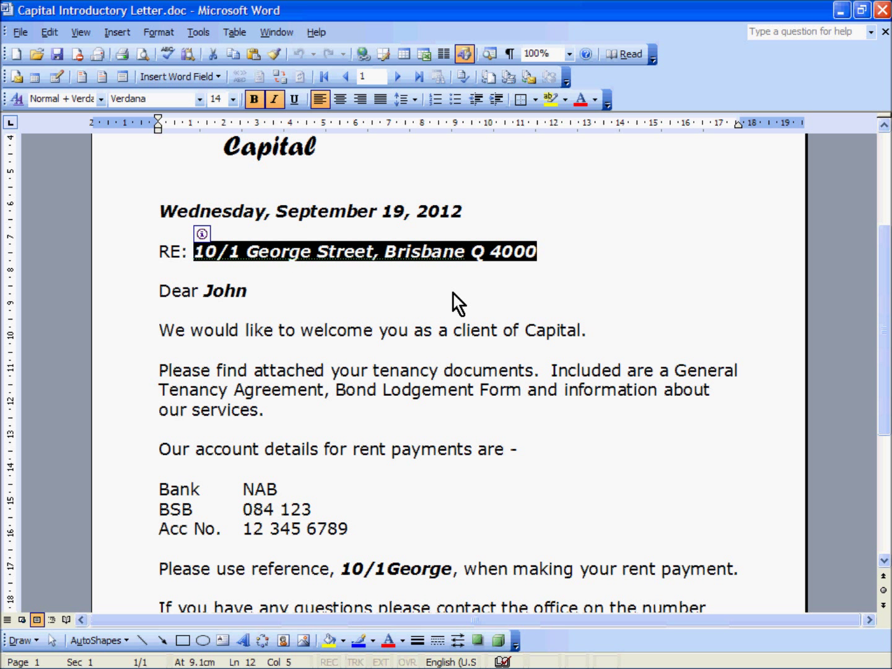
key("Delete")
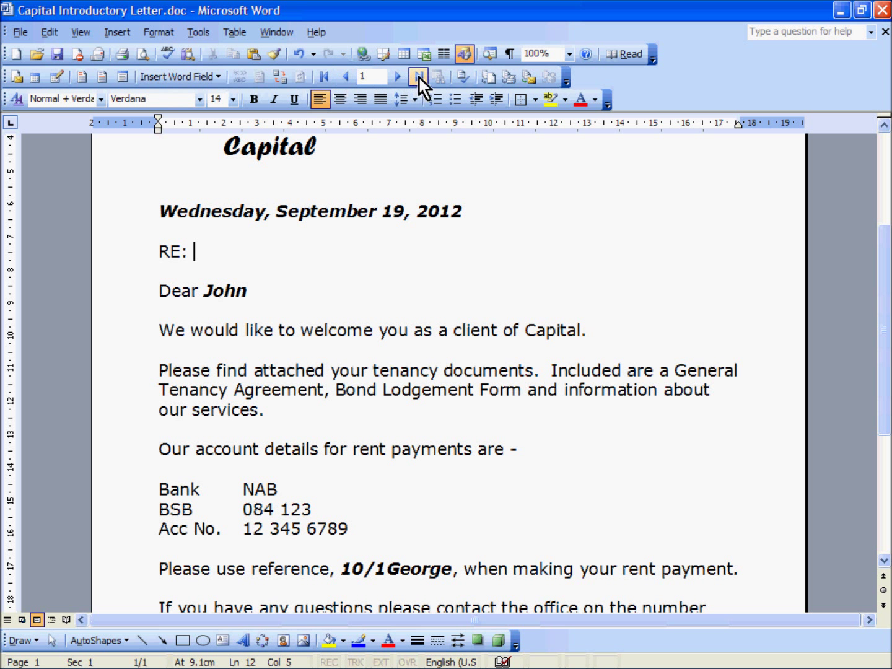
left_click(122, 76)
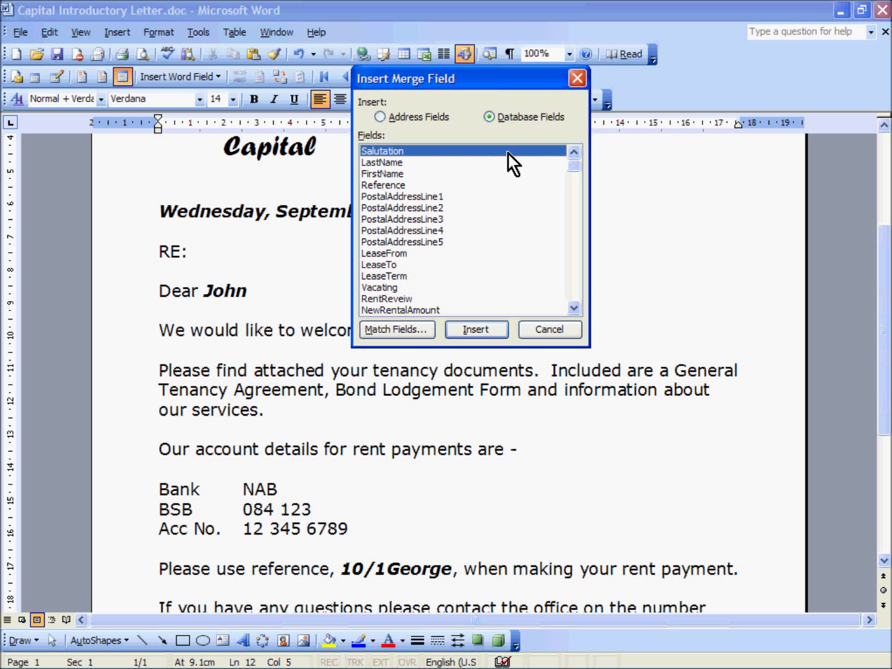
left_click(572, 281)
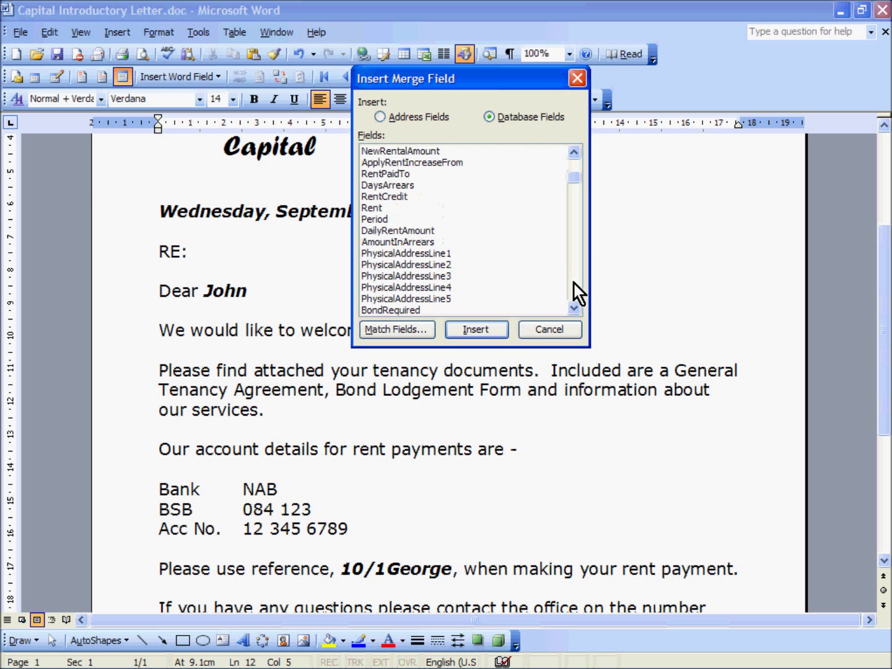
left_click(572, 282)
left_click(575, 283)
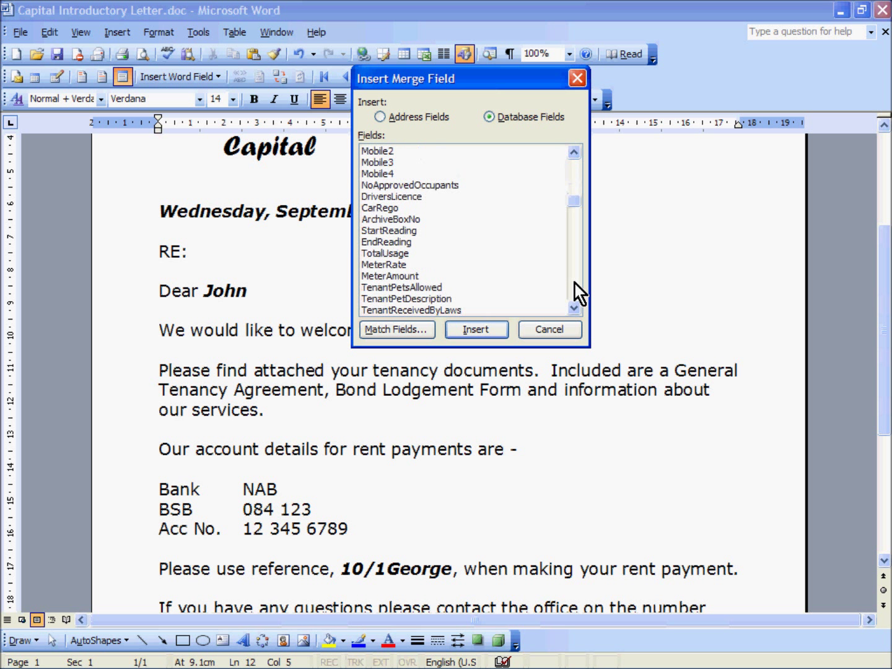
left_click(575, 283)
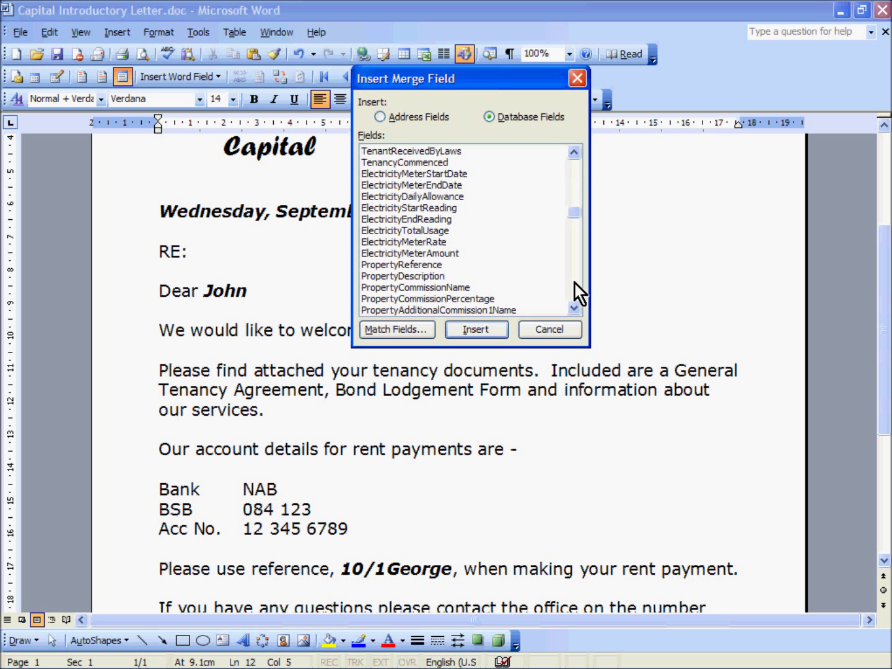
left_click(408, 276)
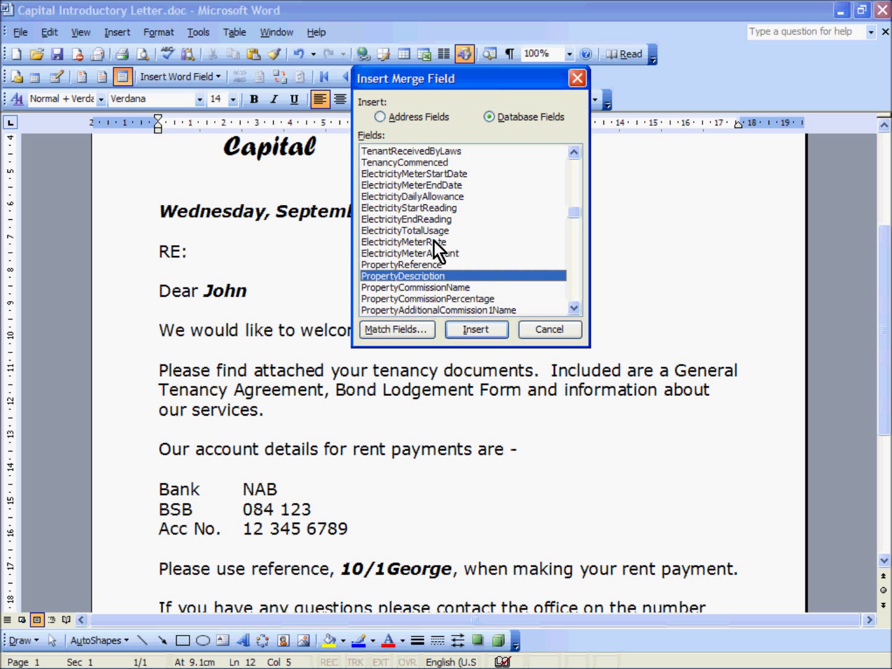
left_click(474, 330)
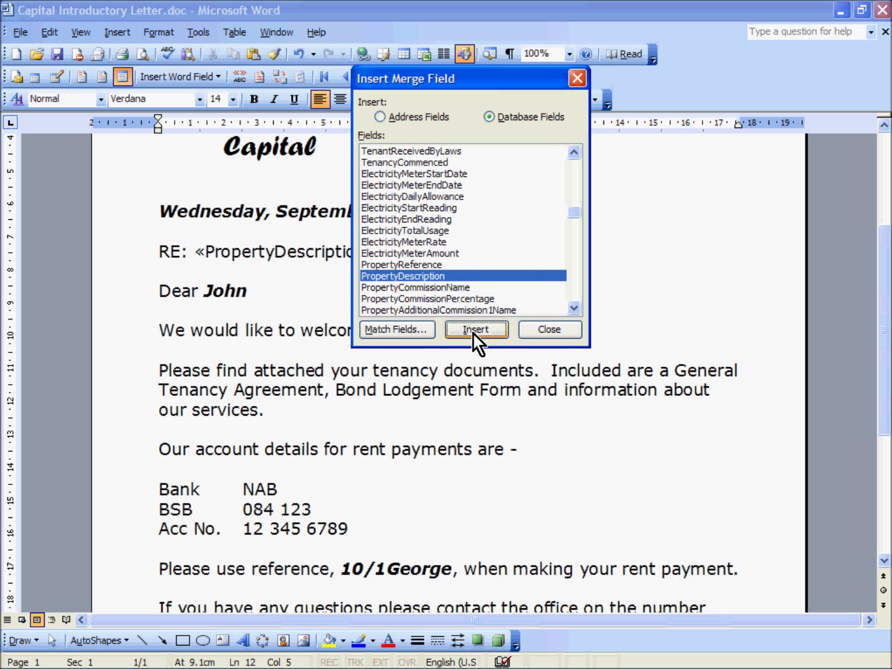
left_click_drag(449, 82, 539, 109)
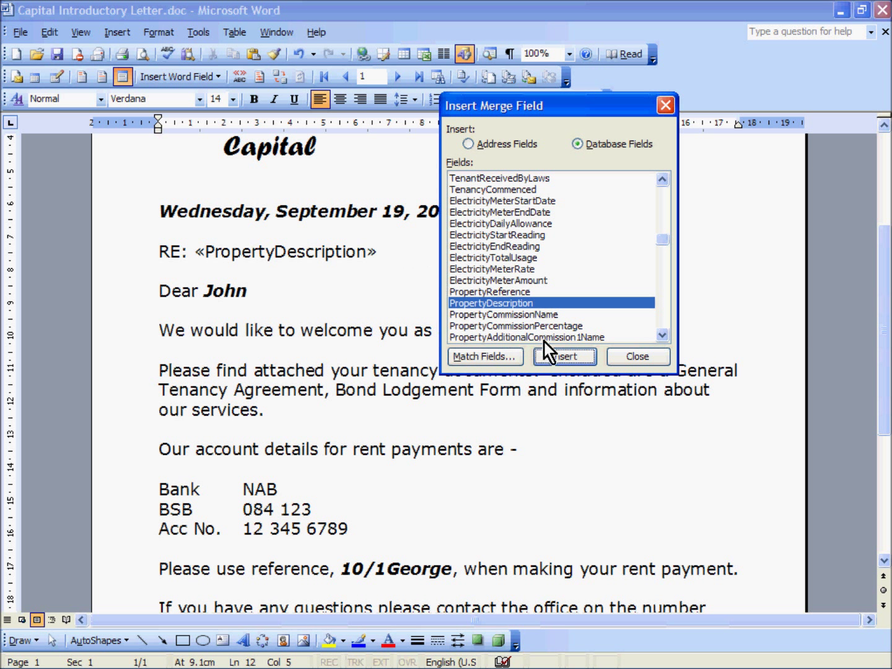
left_click(626, 356)
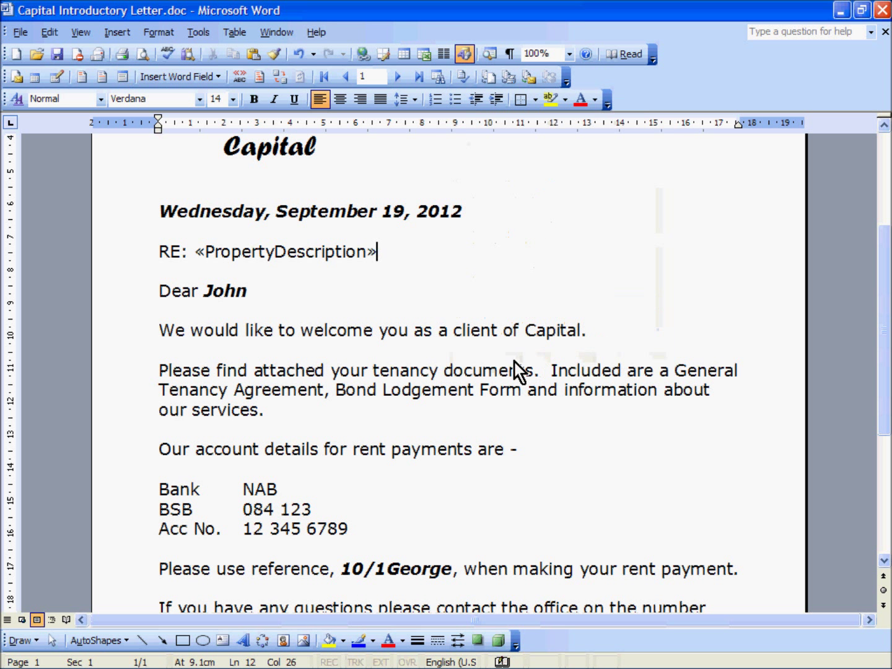
- Replace the sample name after Dear with the «FirstName» merge field
double_click(233, 293)
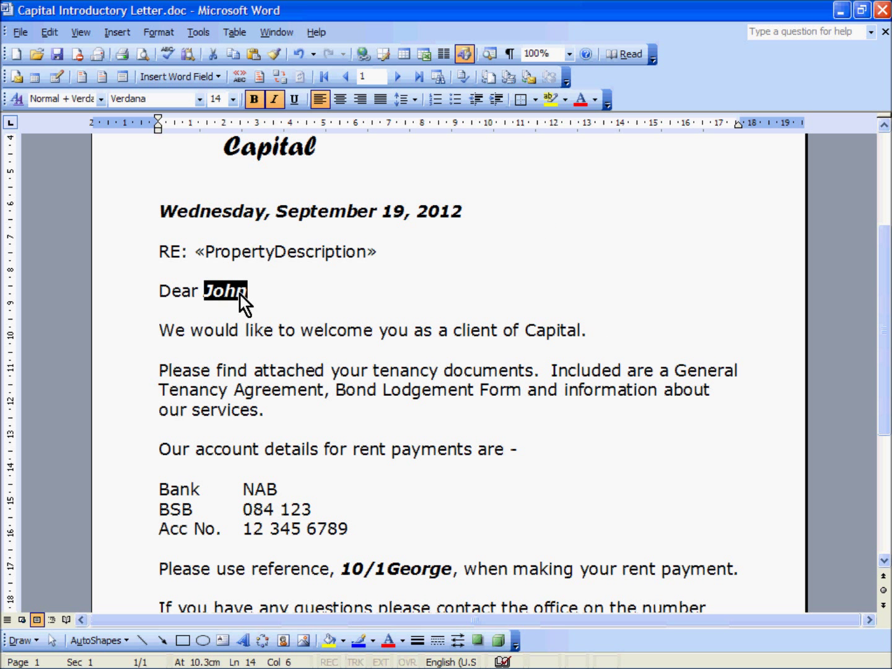
key("Delete")
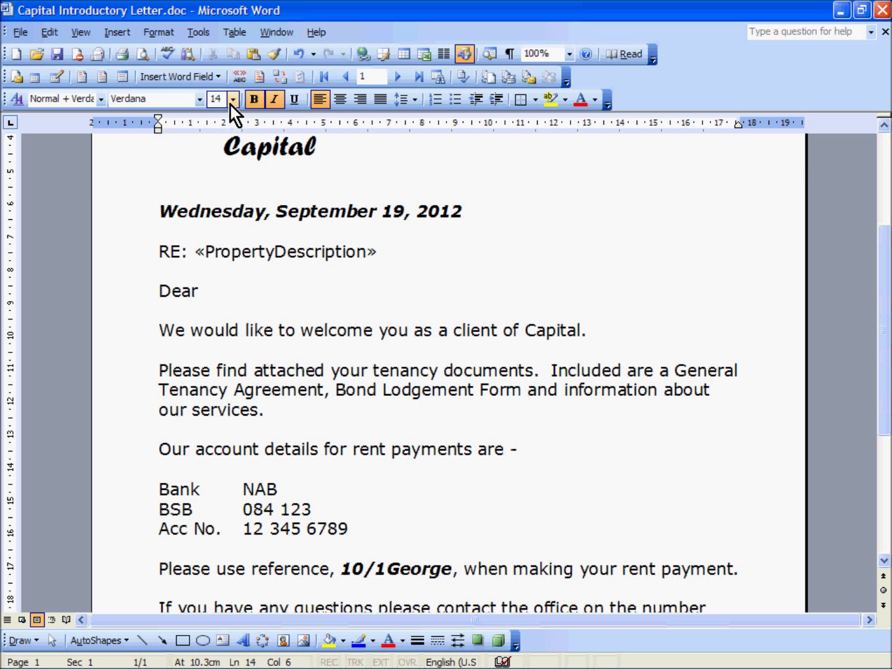
left_click(123, 75)
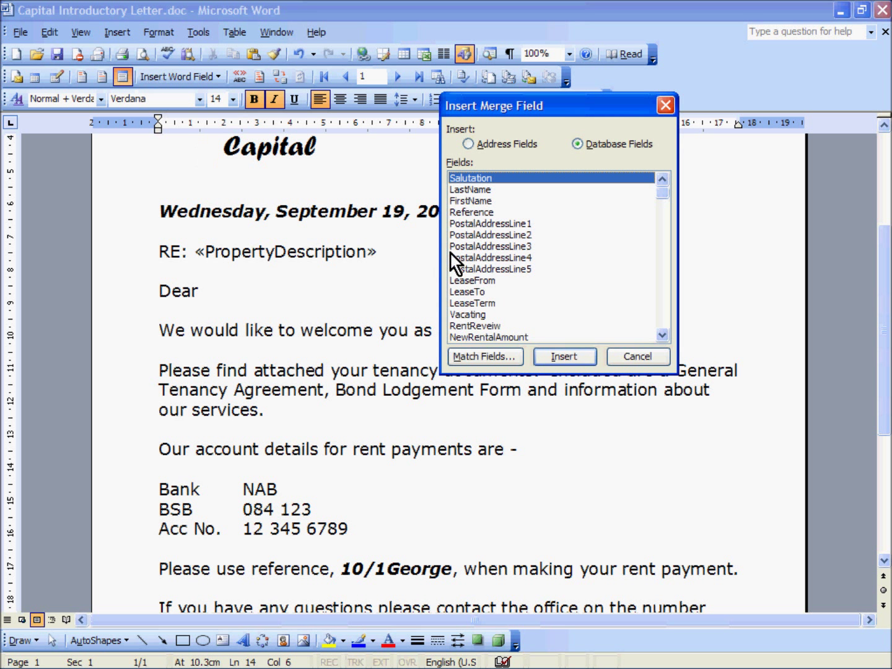
left_click(471, 201)
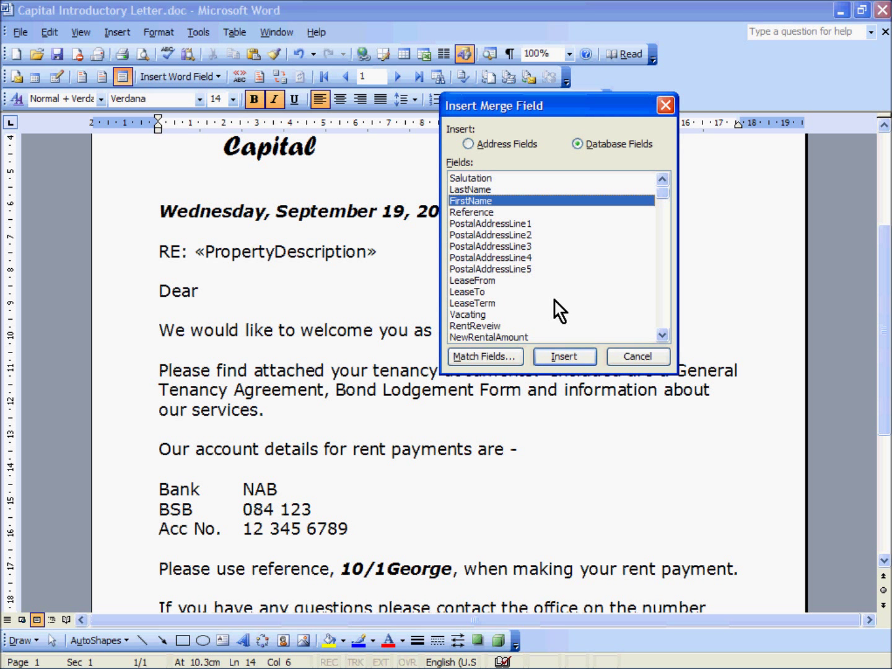
left_click(562, 358)
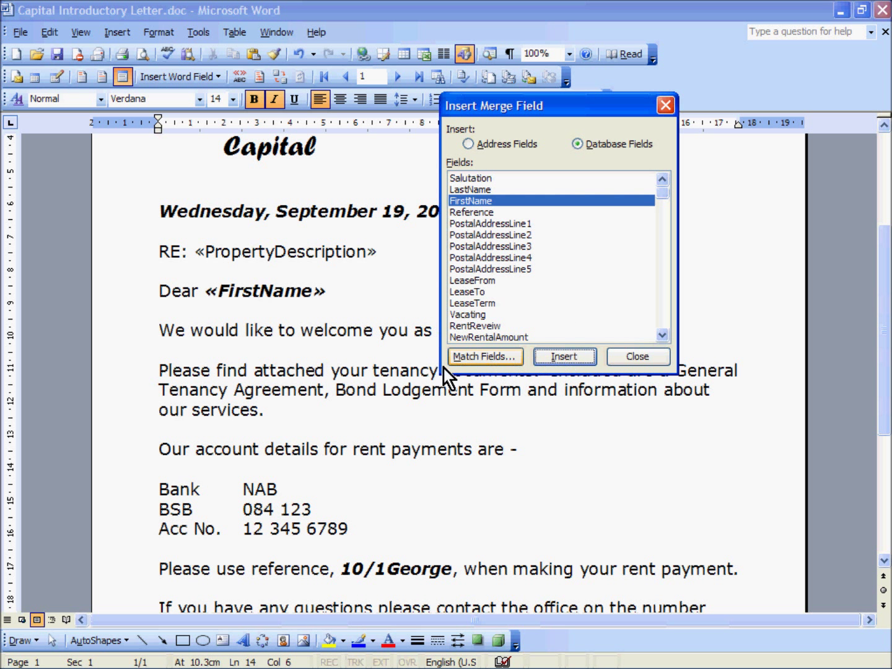
left_click(633, 358)
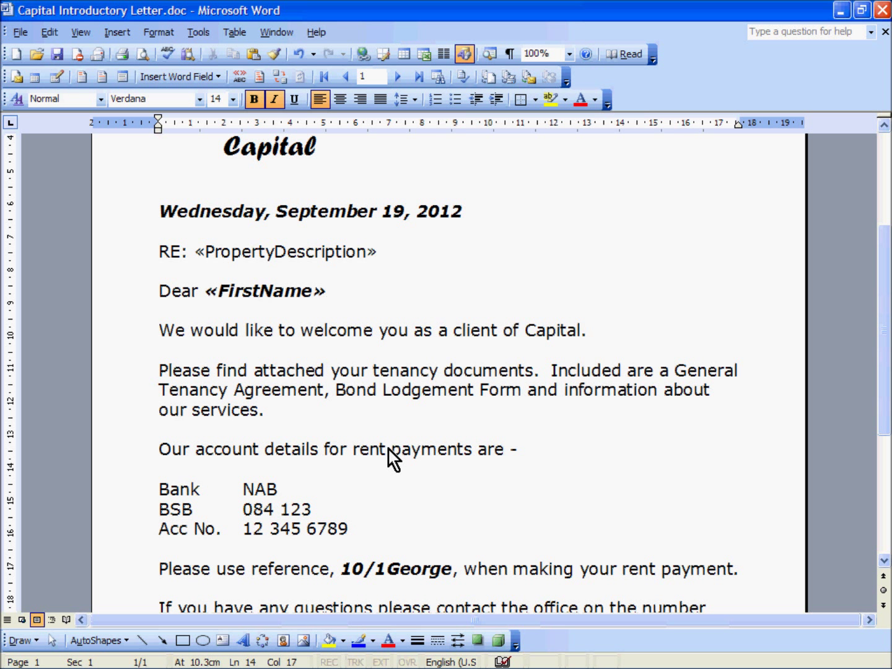
- Replace the sample payment reference with the «DirectCreditBPayNumber» merge field
scroll(388, 449, "down", 1)
left_click_drag(352, 526, 415, 523)
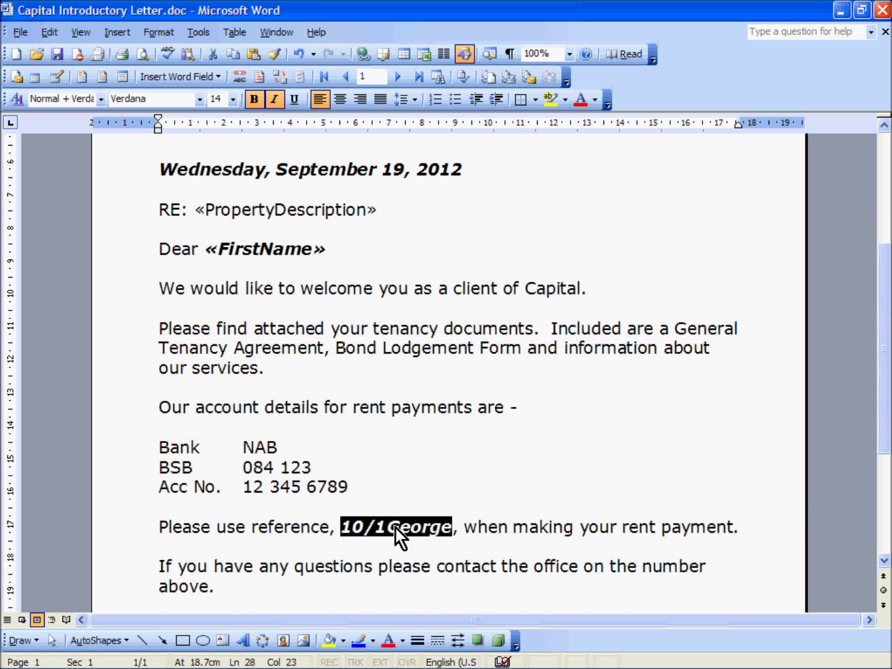
key("Delete")
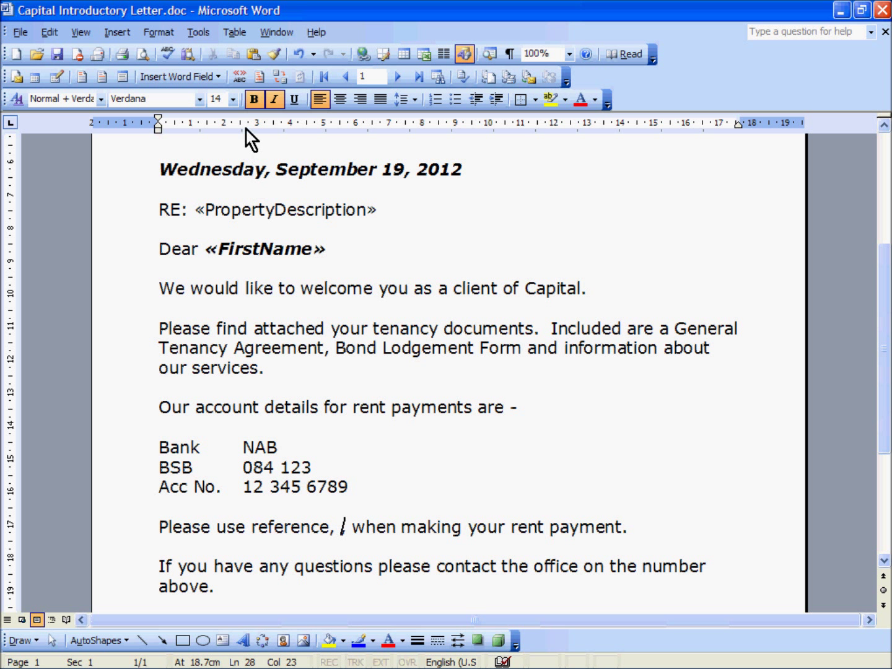
left_click(123, 77)
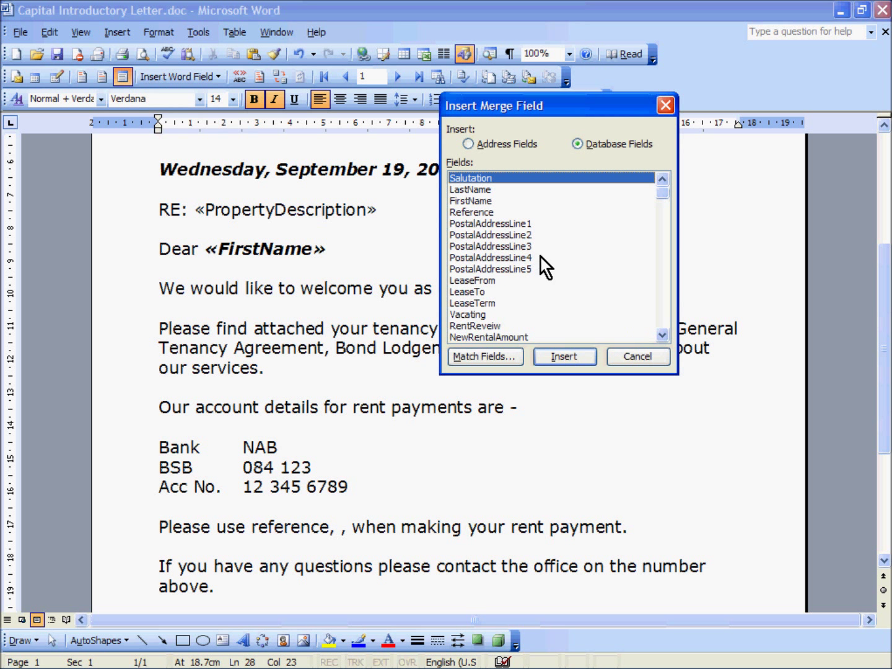
left_click(661, 314)
left_click(661, 314)
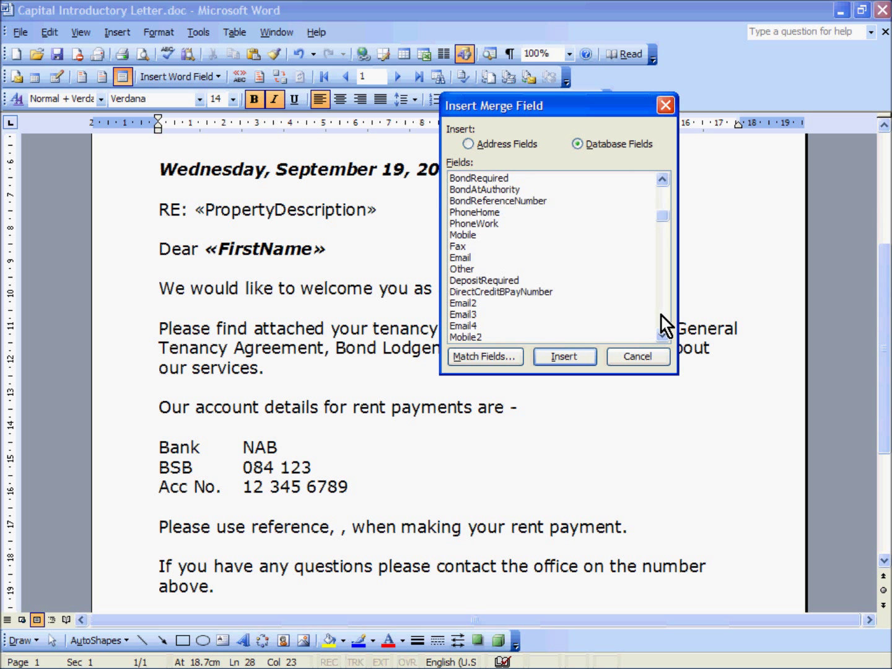
left_click(505, 293)
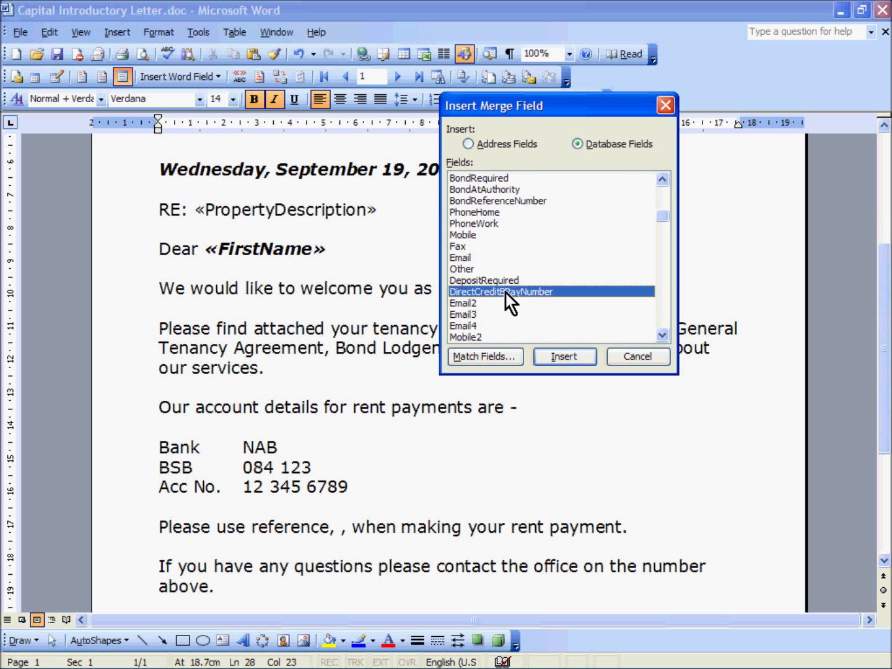
left_click(553, 357)
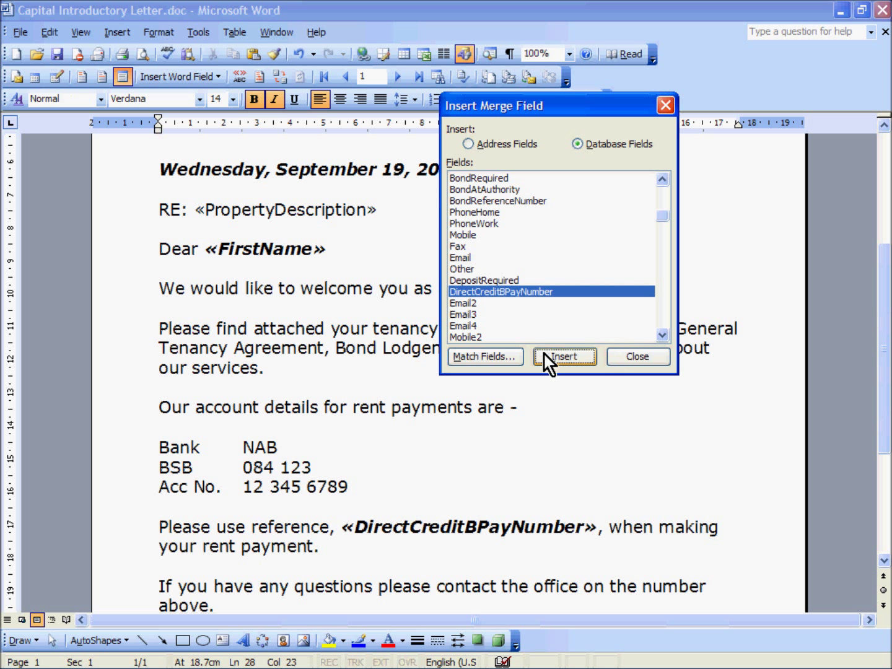
left_click(636, 357)
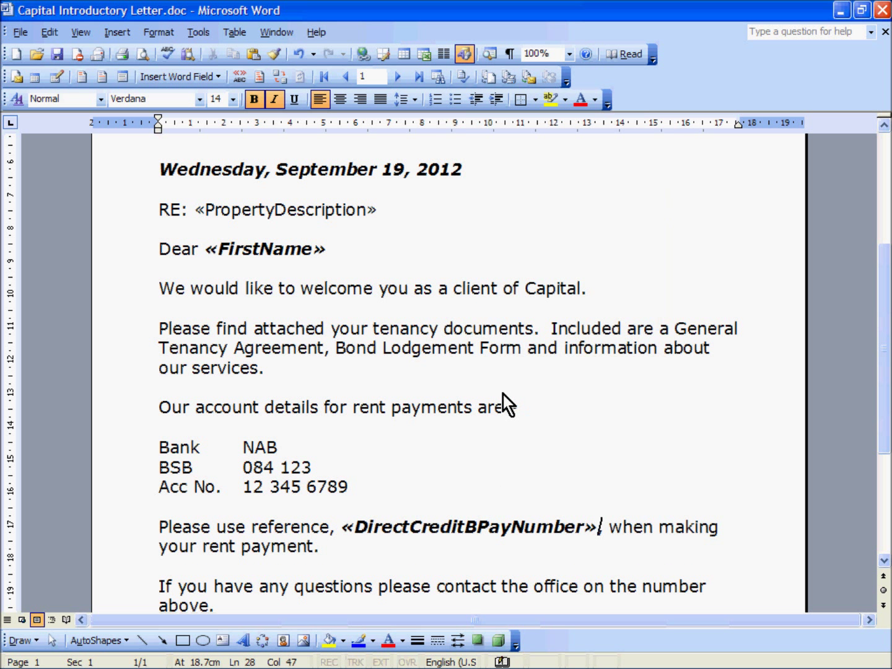
- Make the whole «PropertyDescription» field bold and italic
double_click(236, 214)
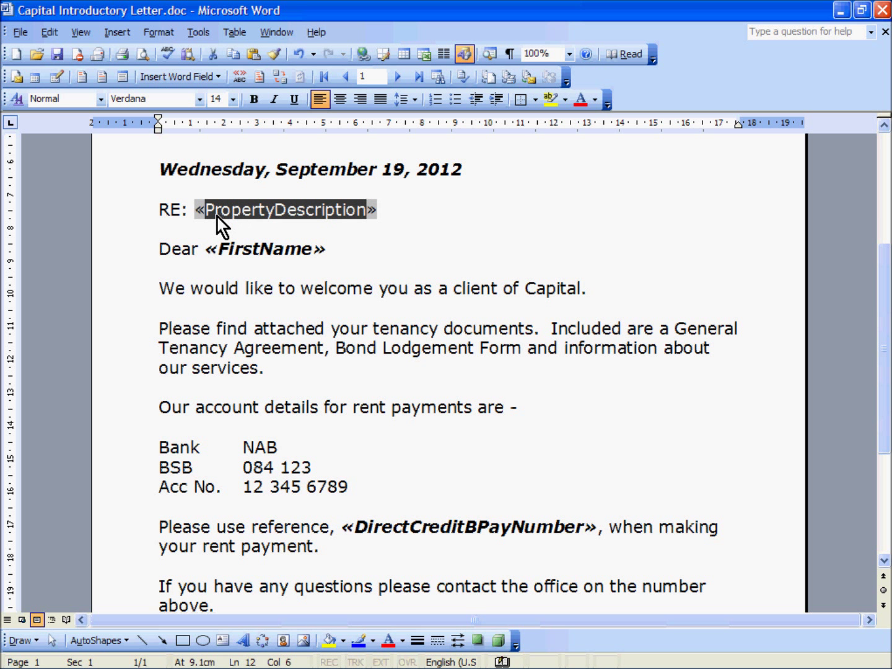
left_click(253, 101)
left_click(274, 100)
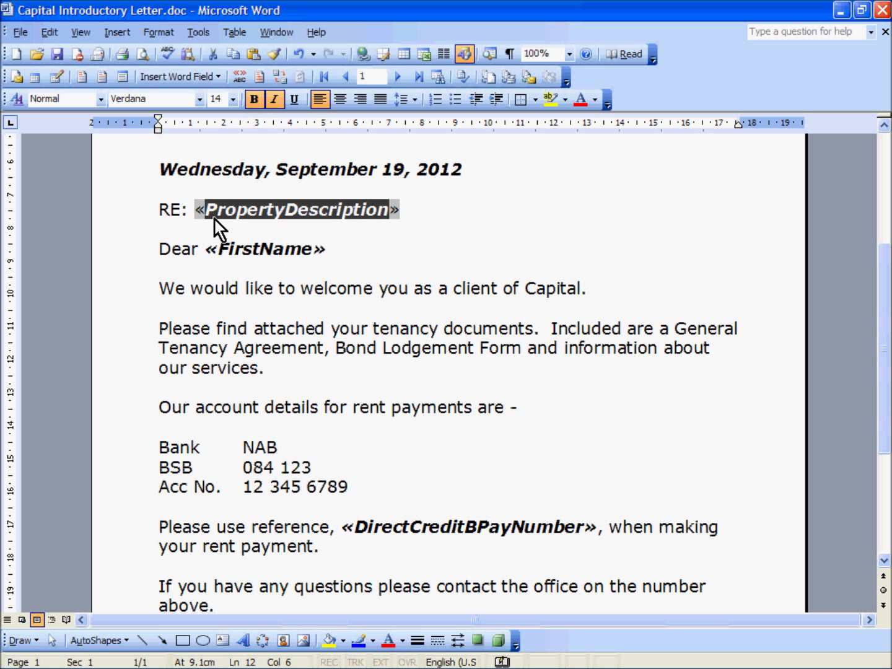
left_click_drag(199, 210, 402, 210)
left_click(274, 102)
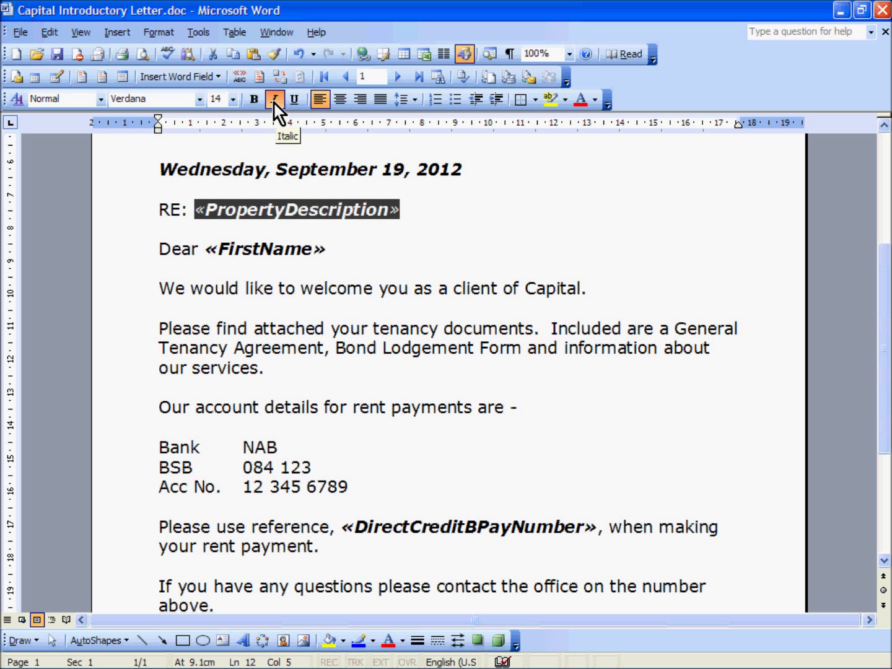
left_click(260, 101)
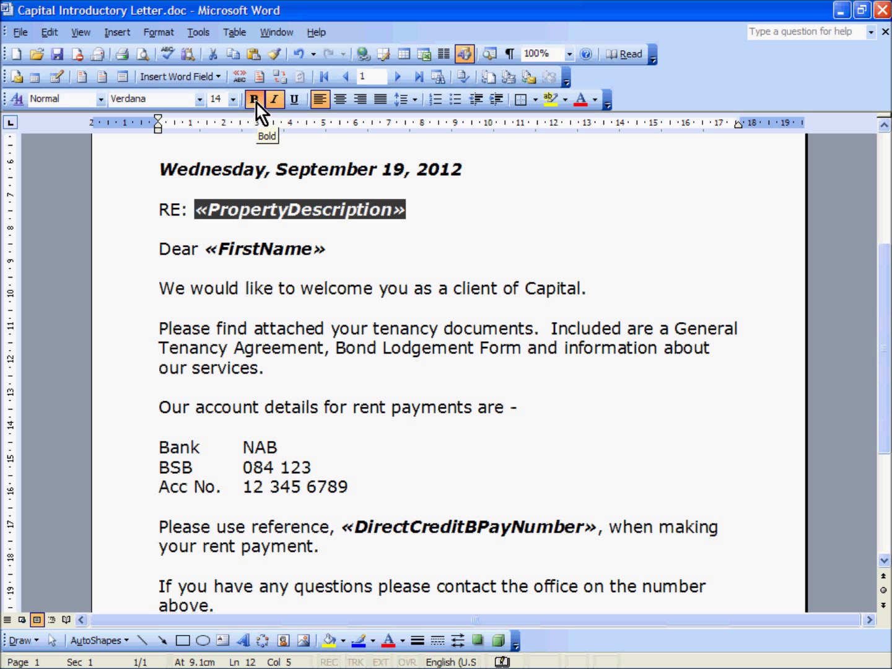
- Replace the date line with a long-format date, Wednesday, September 19, 2012, and close the letter
left_click(234, 169)
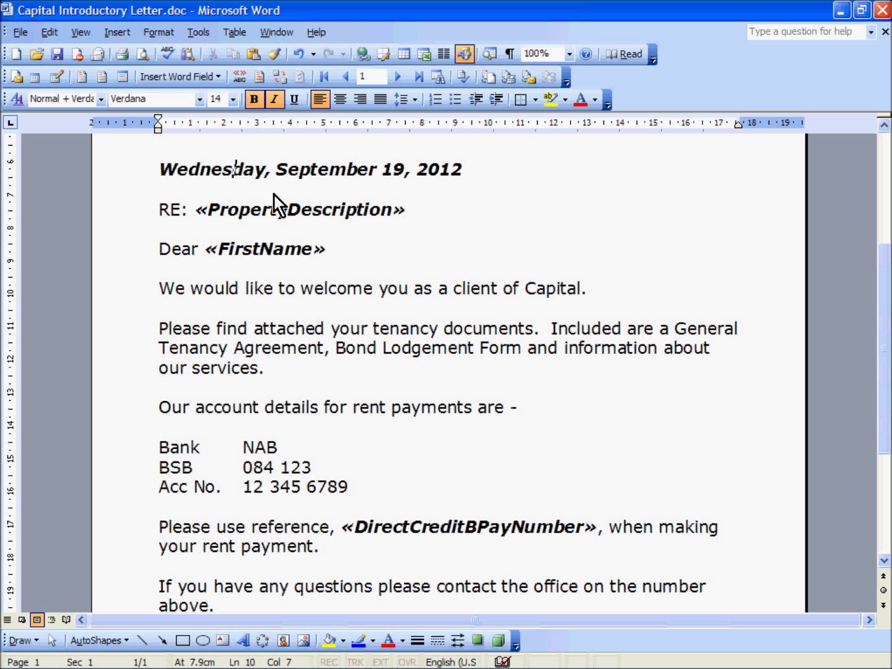
left_click(142, 169)
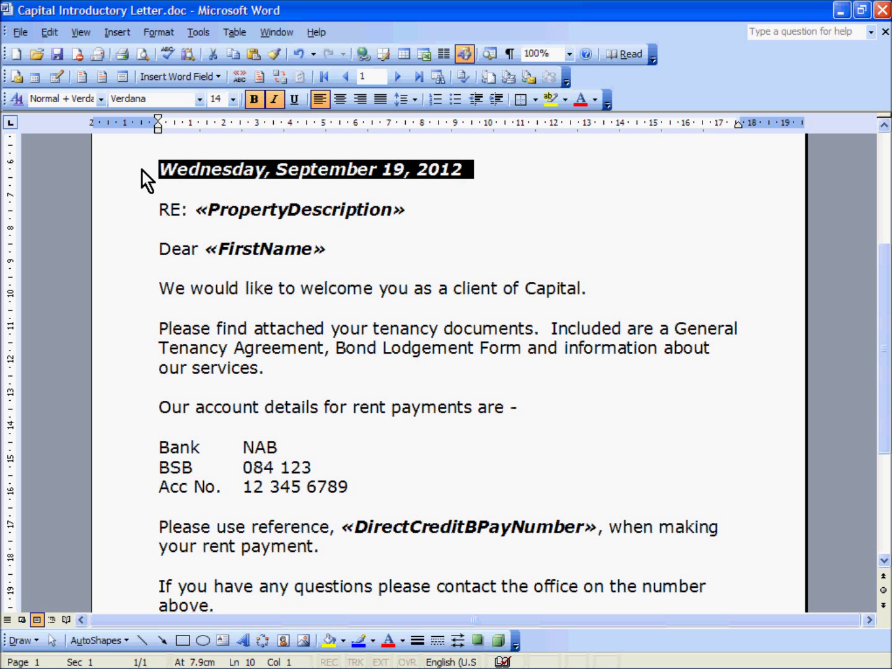
key("Delete")
key("Up")
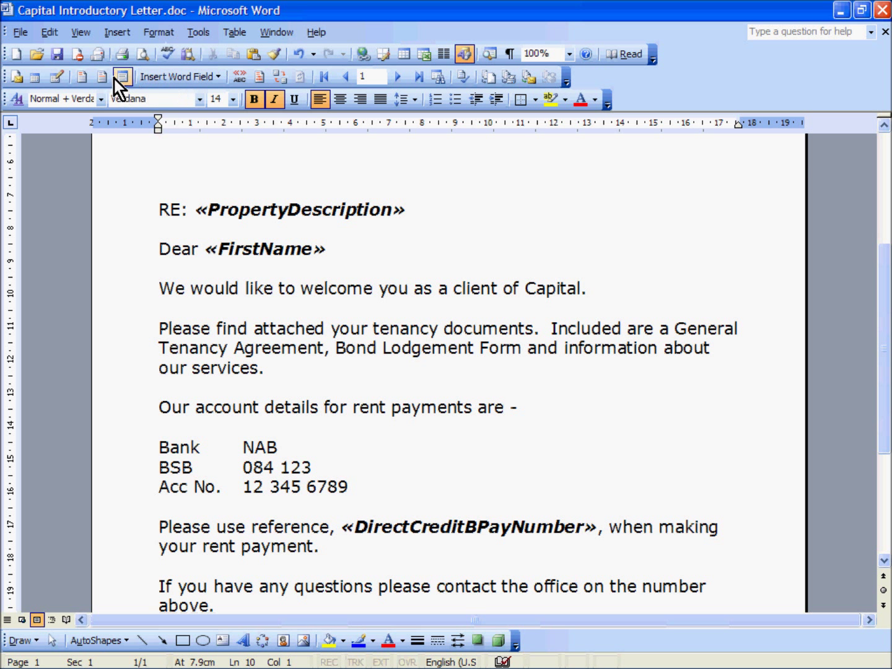
left_click(119, 38)
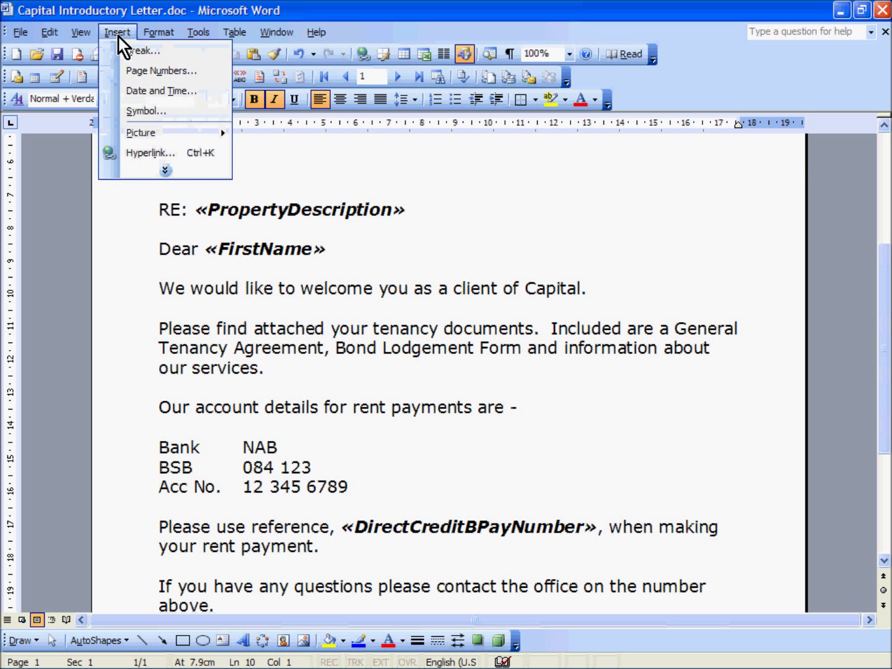
left_click(132, 93)
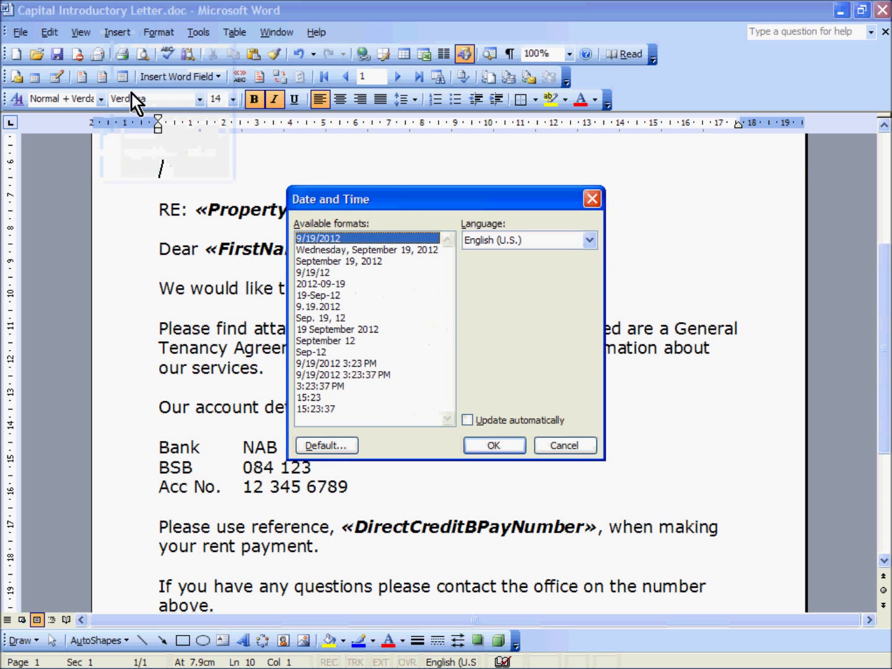
left_click(377, 250)
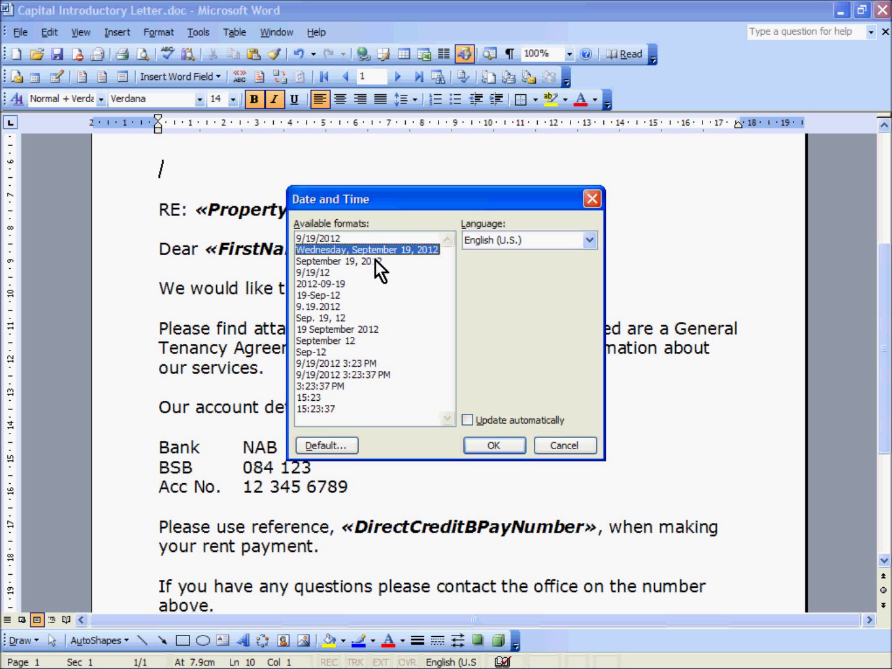
left_click(495, 445)
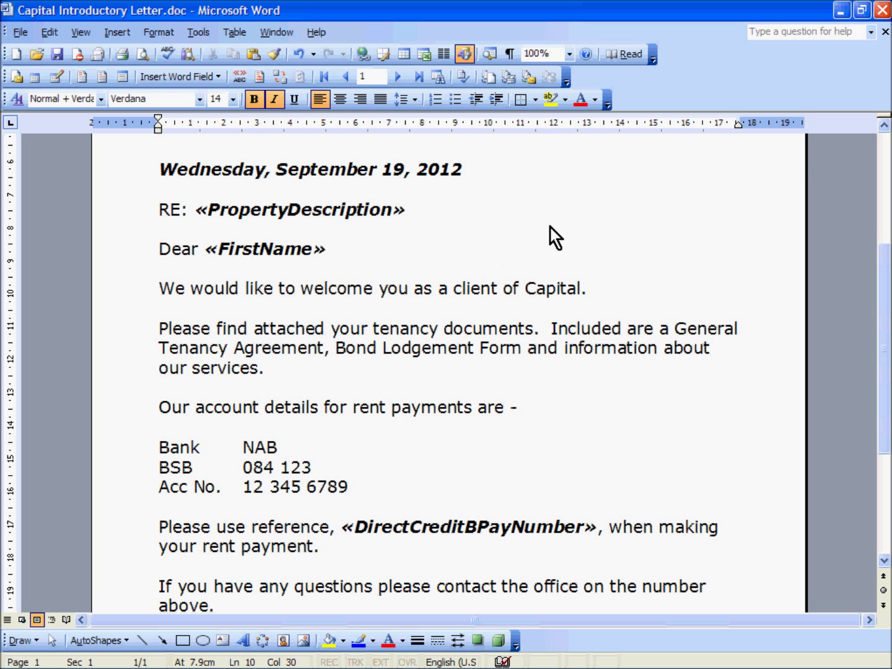
left_click(879, 13)
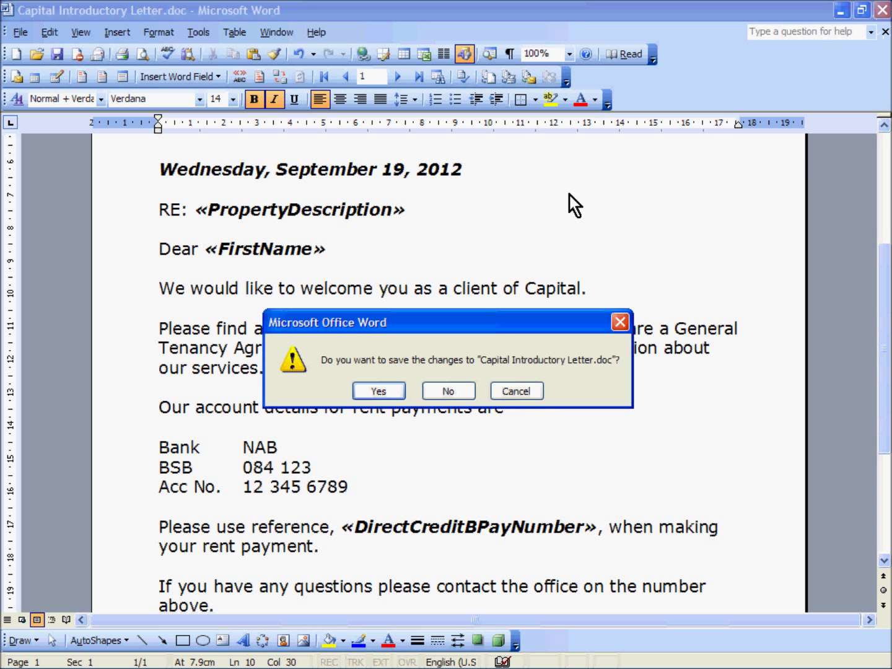
- Save the edited letter, close the mail merge document list and go to Tenants
left_click(378, 390)
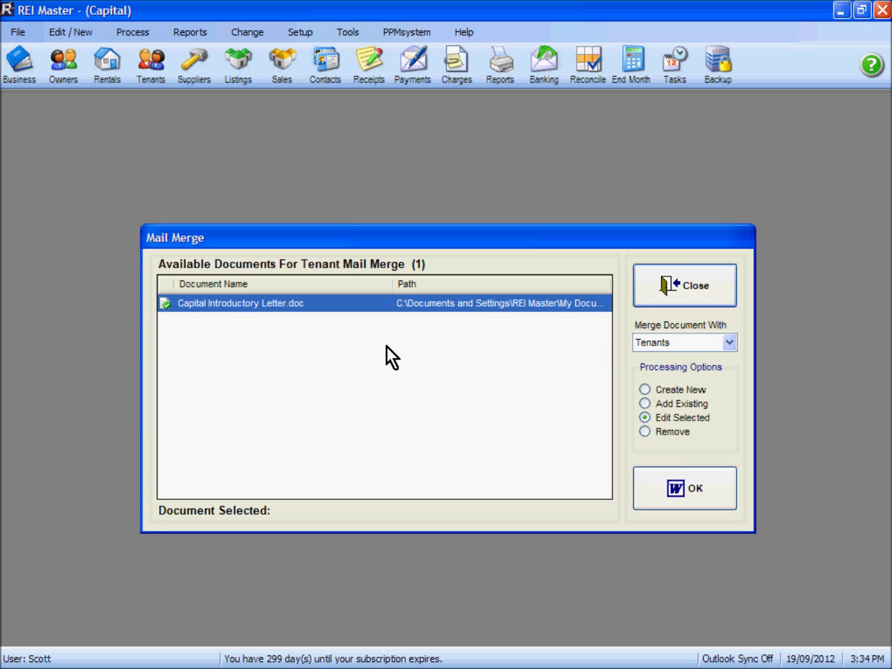
left_click(667, 288)
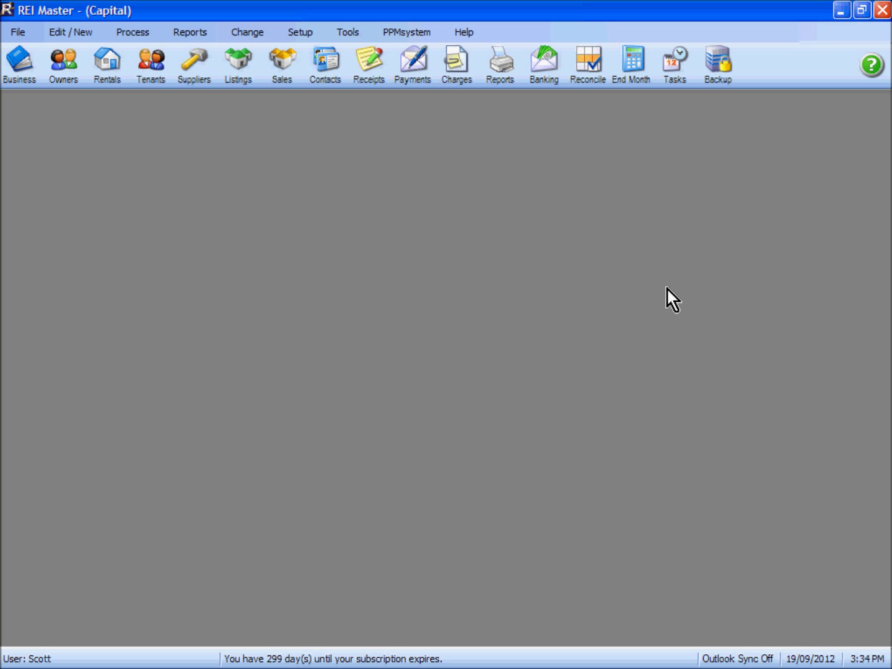
left_click(147, 68)
- For the second tenant, add a new Word document from Tasks / Notes
left_click(143, 222)
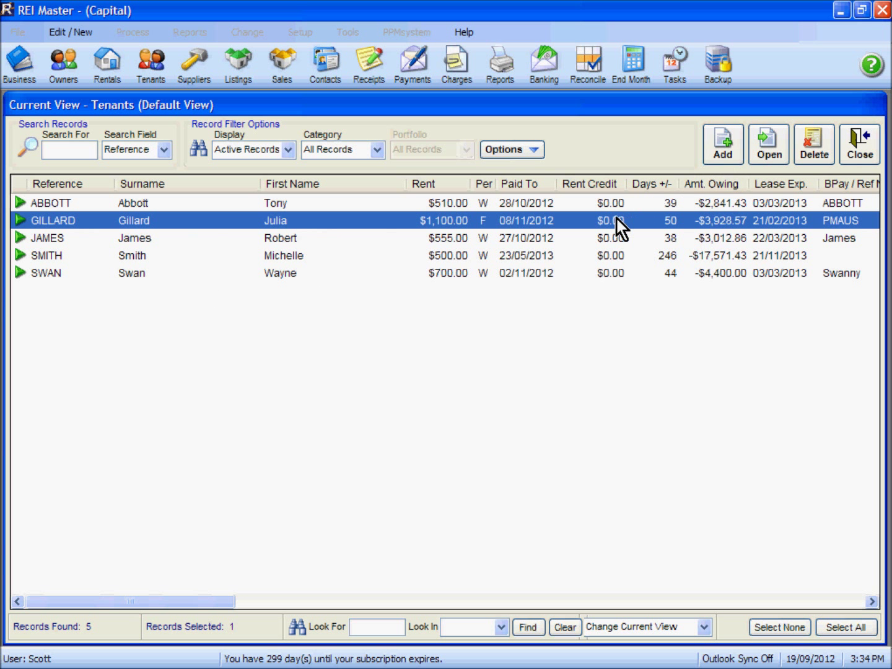
double_click(596, 224)
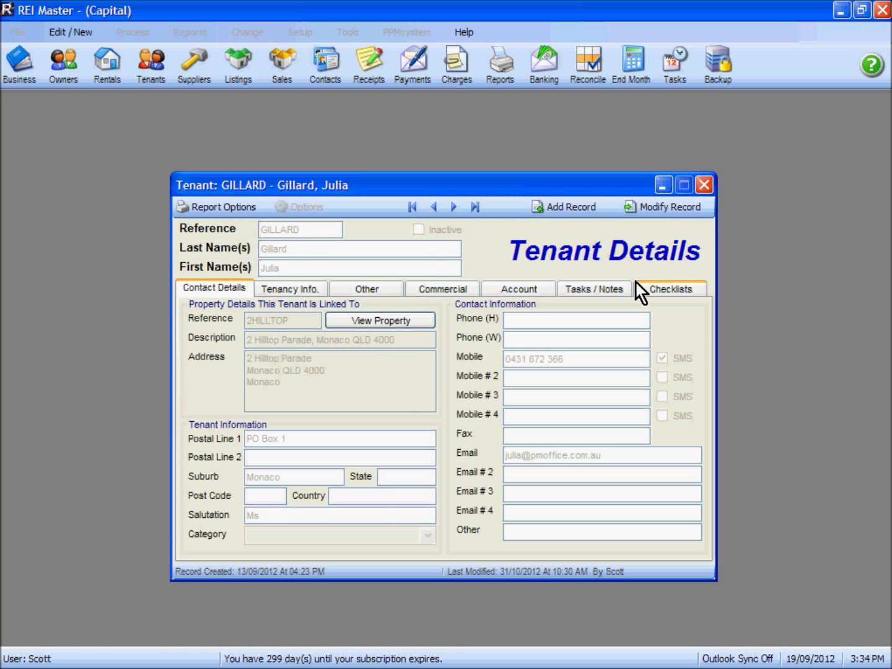
left_click(602, 290)
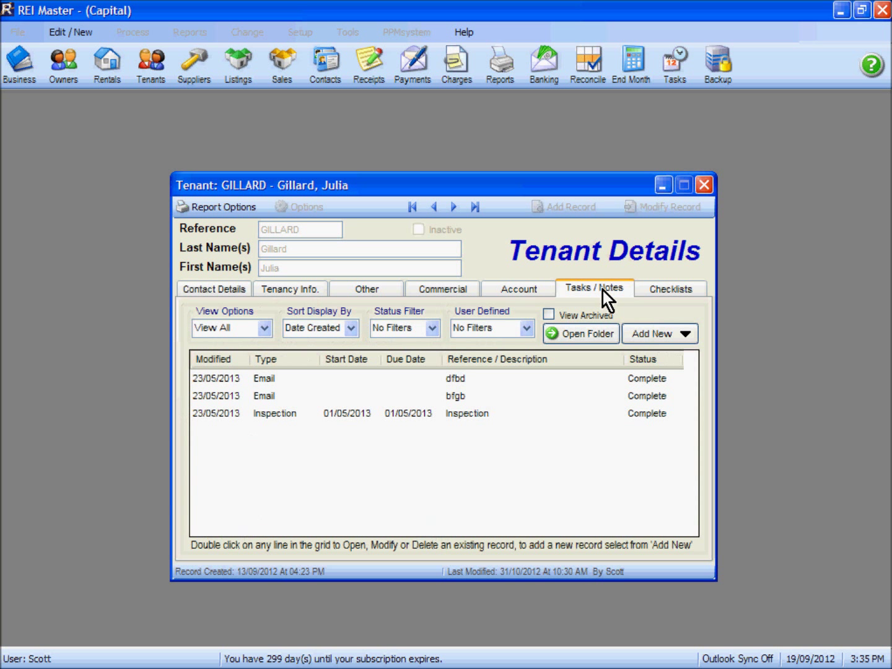
left_click(652, 332)
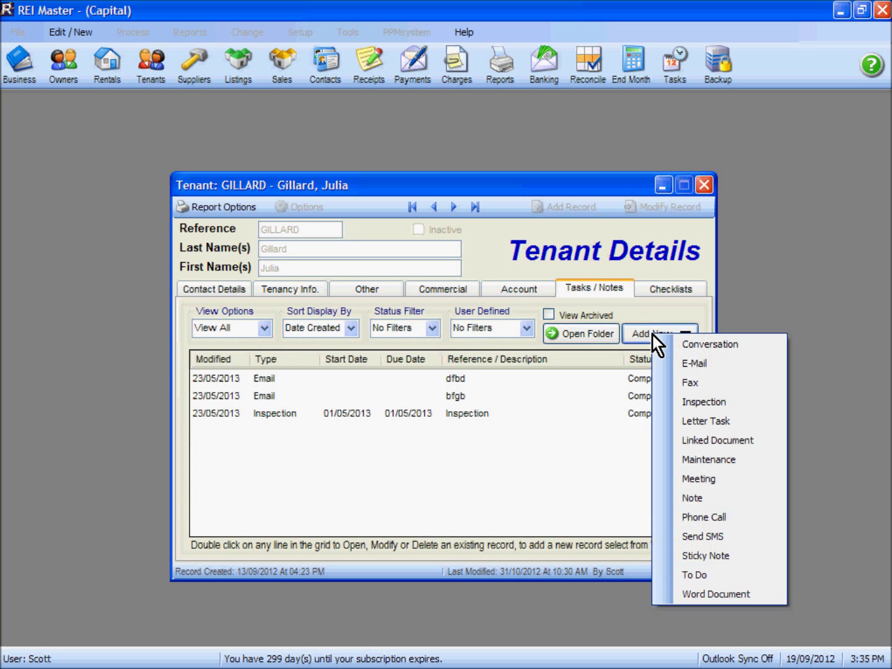
left_click(710, 592)
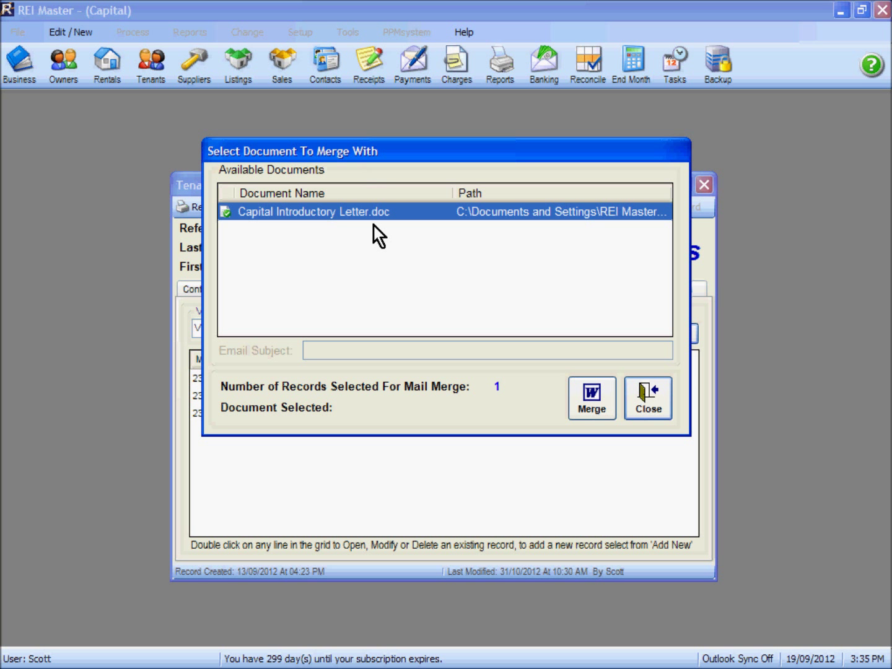
- Merge the selected tenant with Capital Introductory Letter.doc
left_click(337, 214)
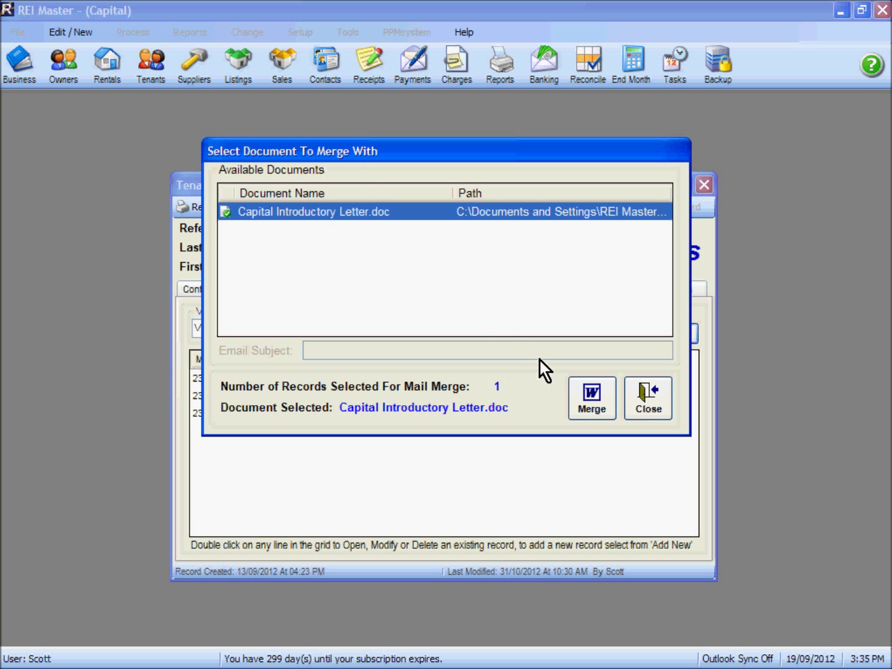
left_click(591, 396)
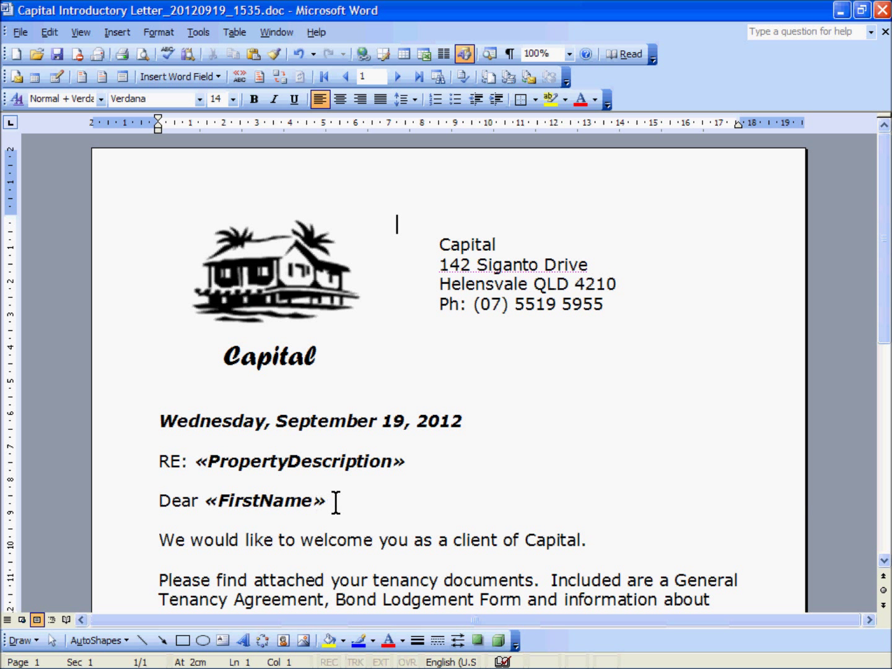
- Show the tenant's merged data in the letter, check it, and close Word
left_click(240, 78)
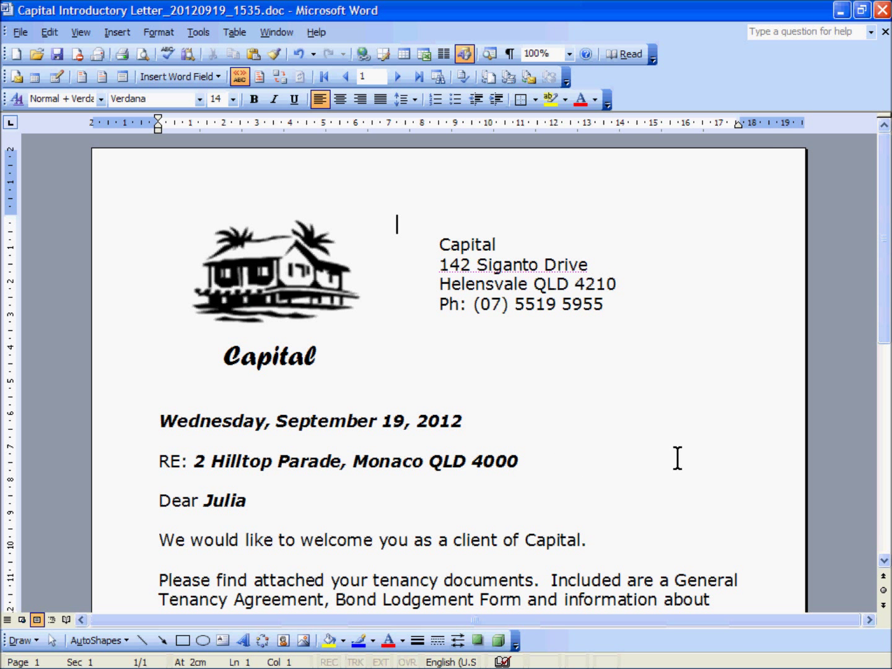
left_click_drag(886, 337, 886, 434)
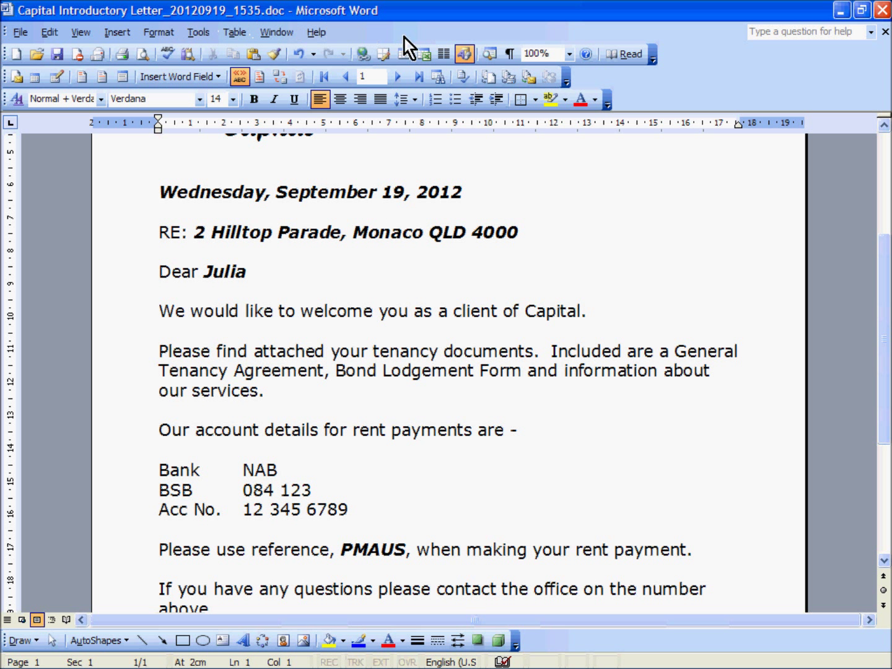
left_click(883, 14)
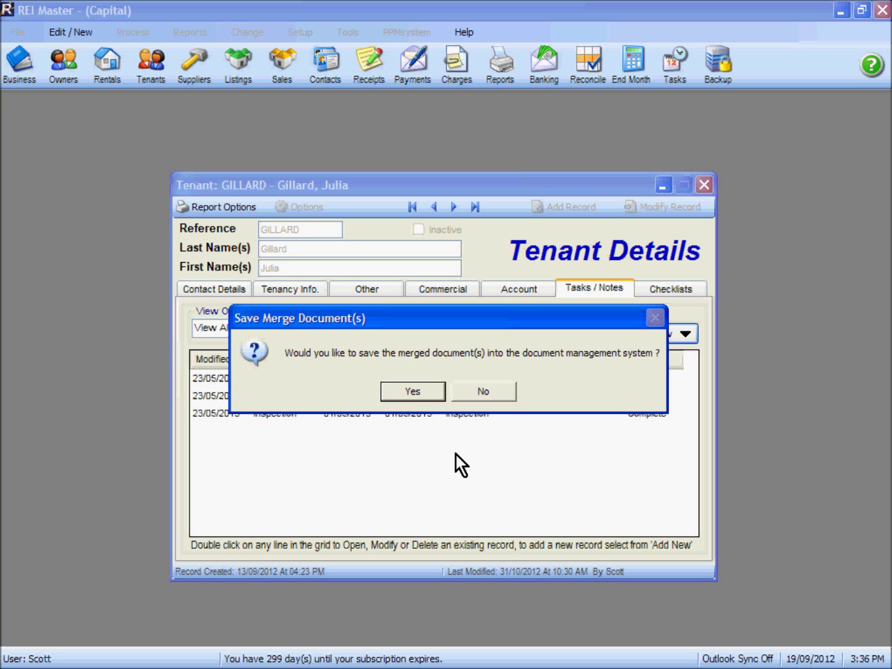
- Save the merged letter to document management and reopen Capital Introductory Letter_20120919_1535.doc from the tenant folder
left_click(420, 390)
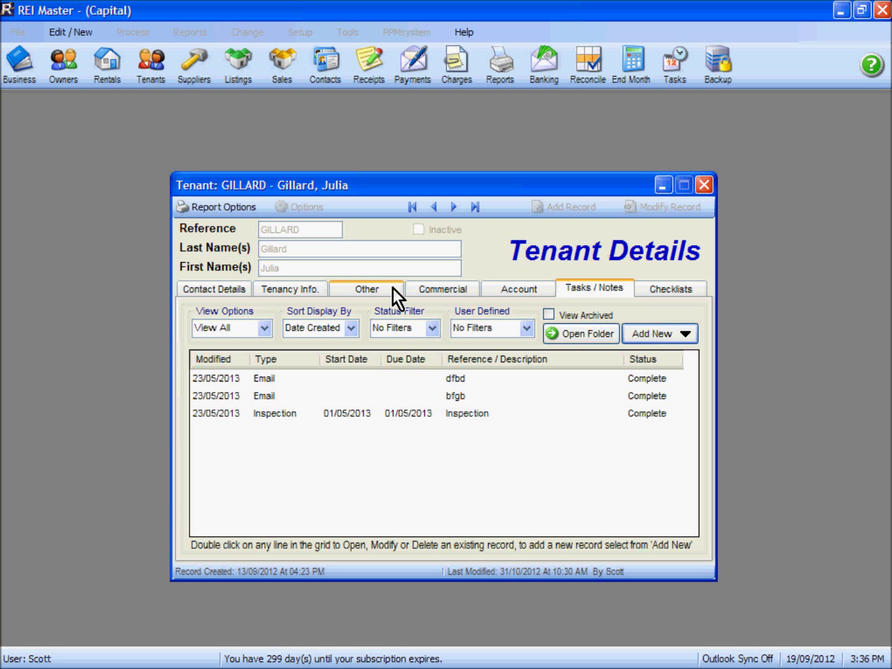
left_click(584, 334)
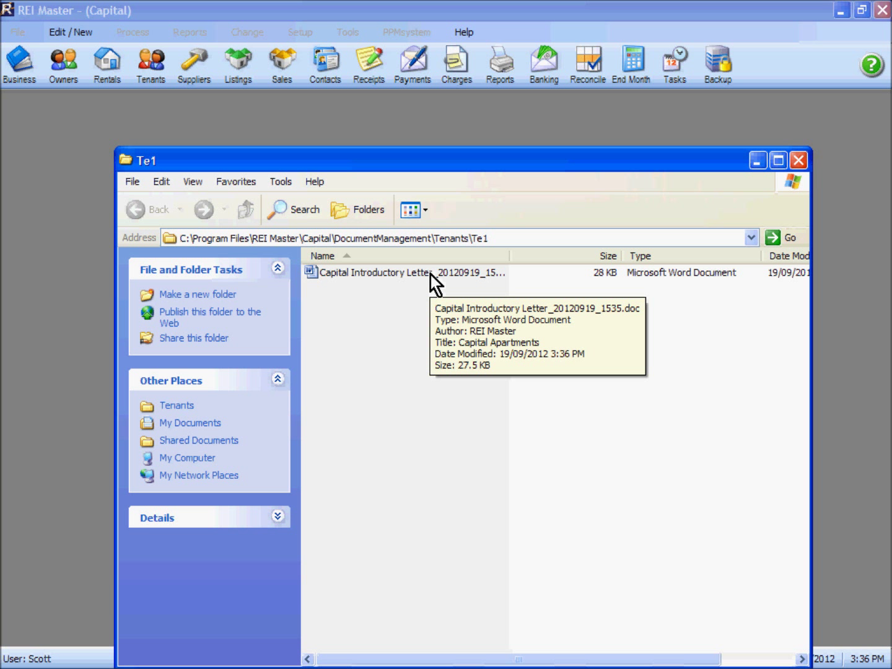
double_click(404, 275)
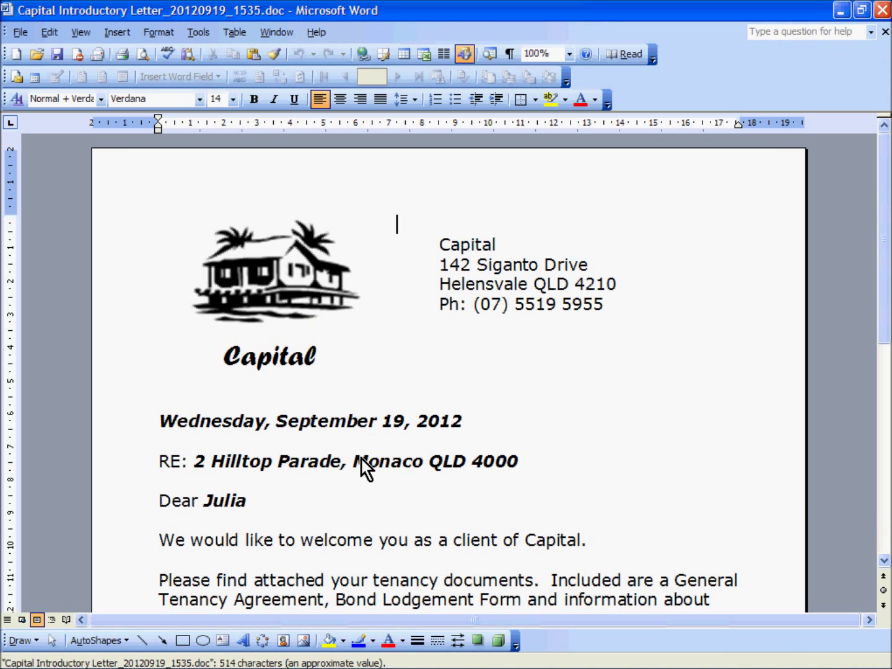
- Read through the reopened merged letter, then close it and the Te1 folder window
left_click(298, 489)
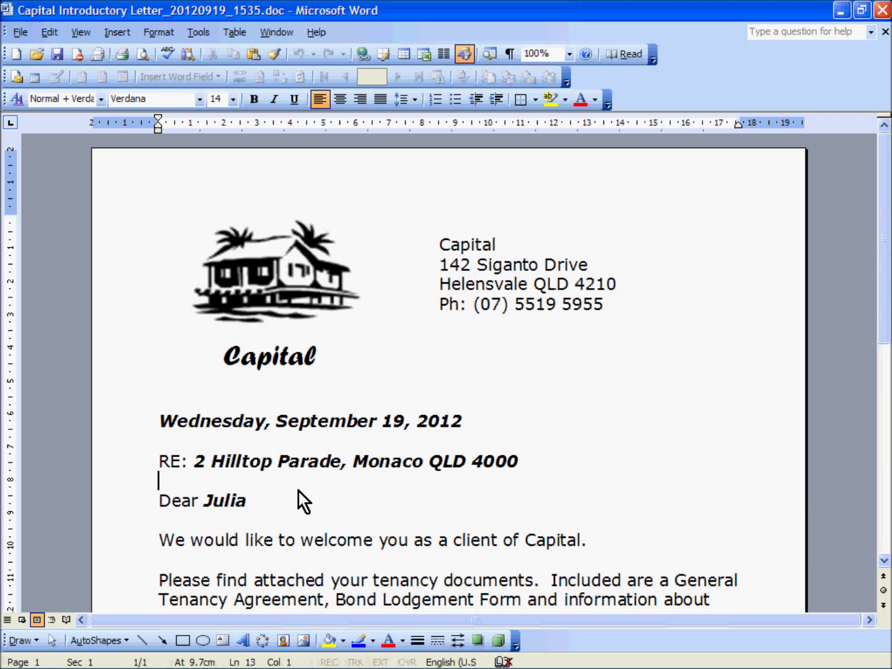
scroll(305, 488, "down", 3)
scroll(311, 484, "down", 2)
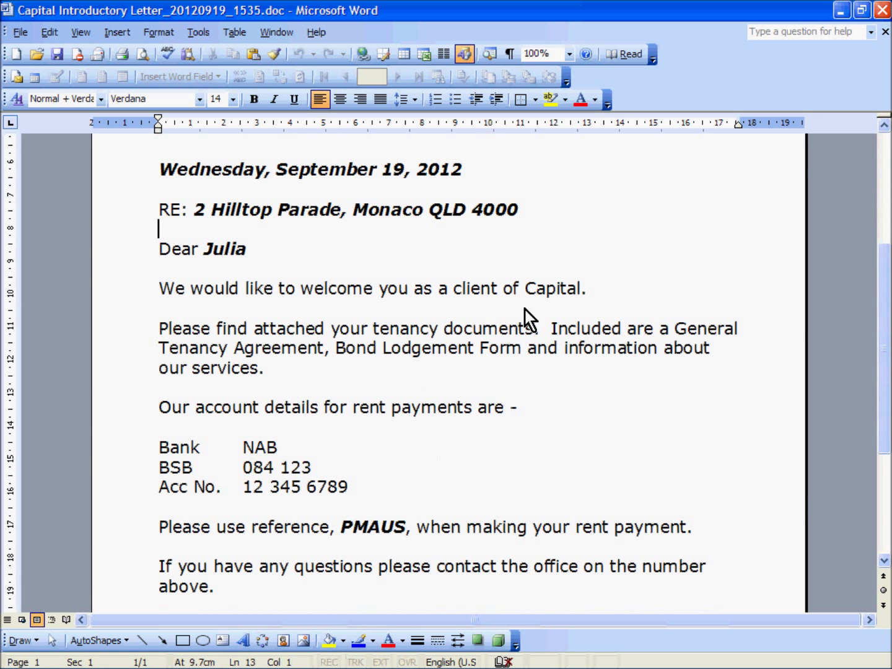
left_click(882, 11)
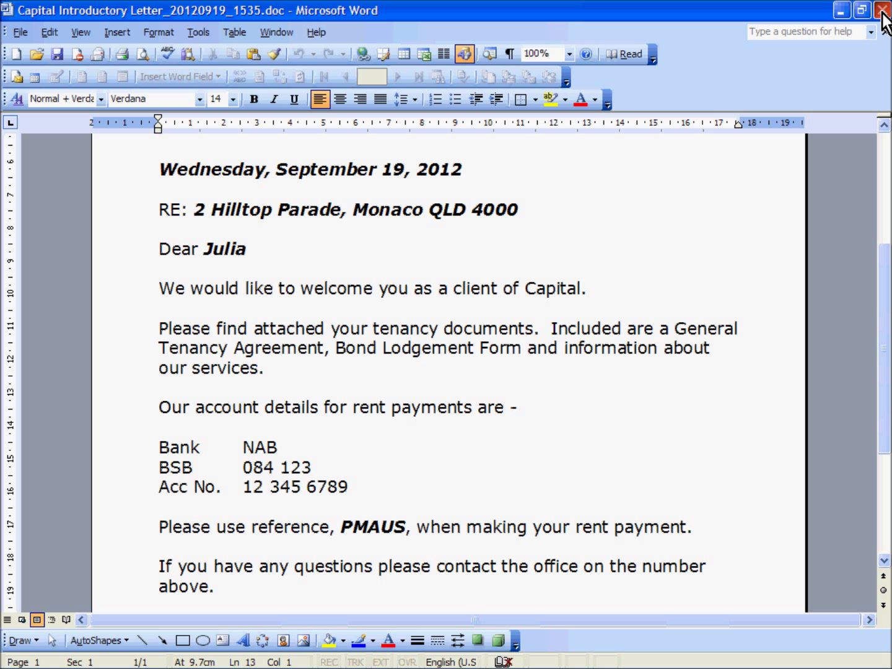
left_click(793, 159)
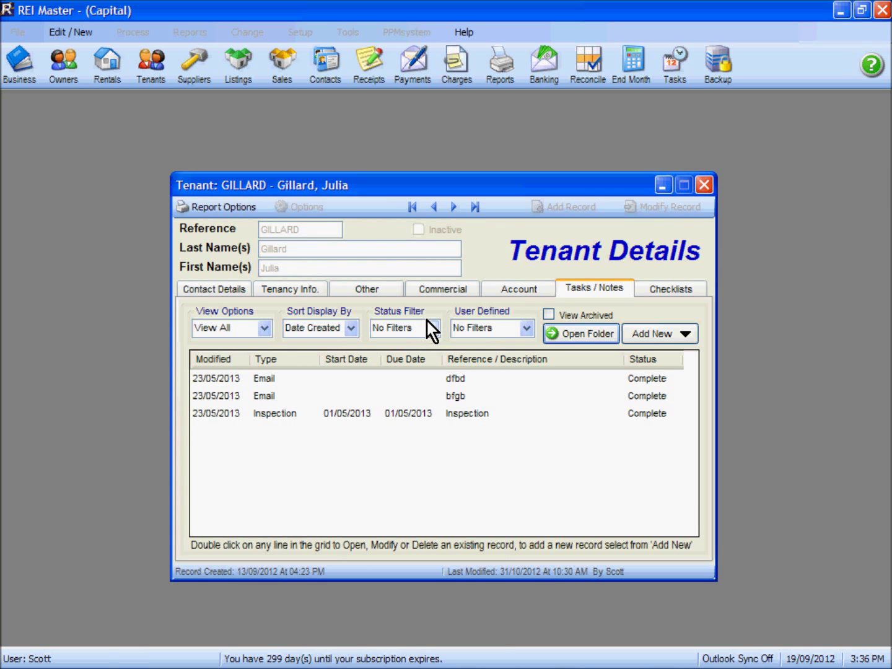
- Mail-merge Capital Introductory Letter.doc for the first three tenants in the Tenants list
left_click(704, 184)
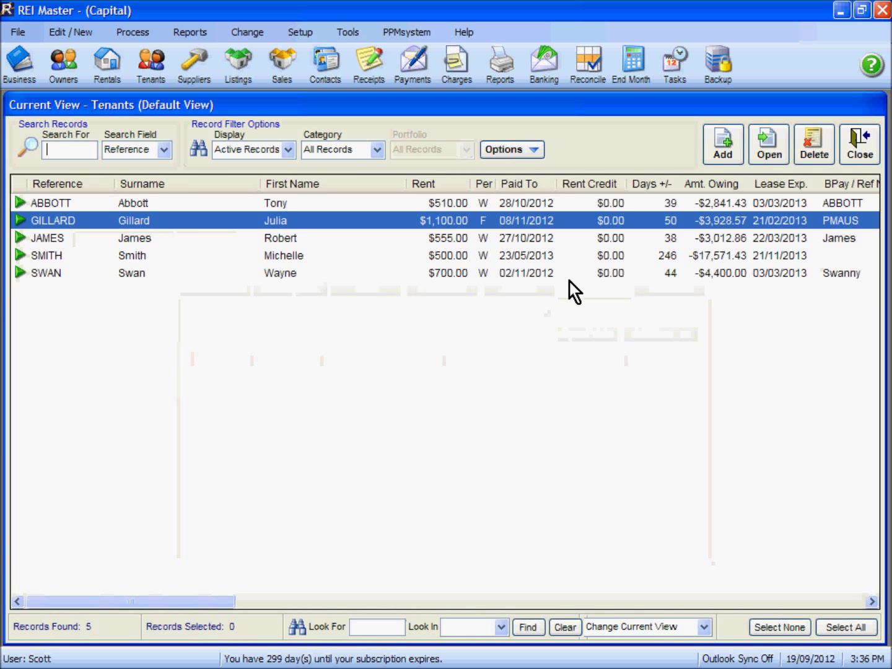
left_click(160, 202)
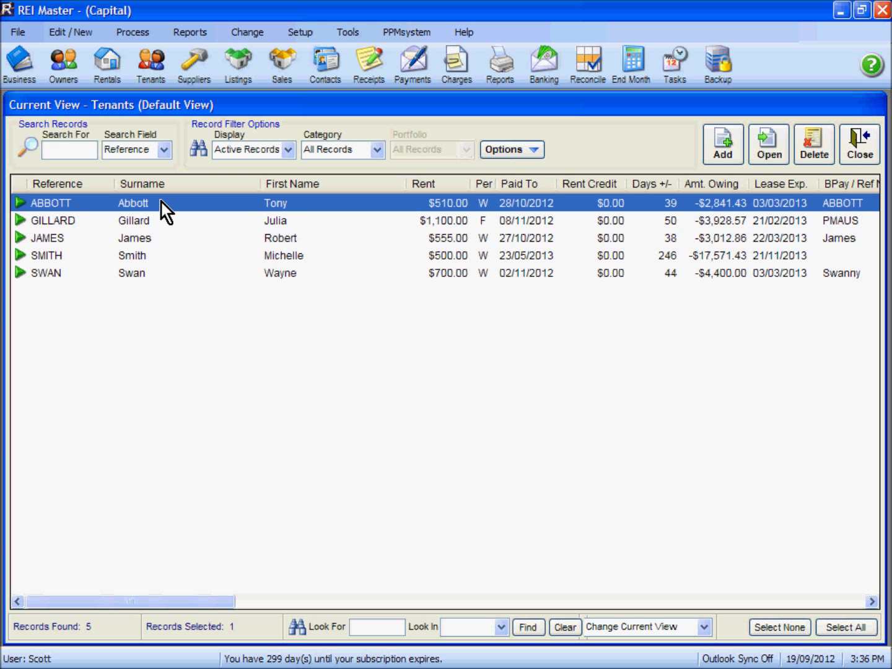
left_click(142, 237, "shift")
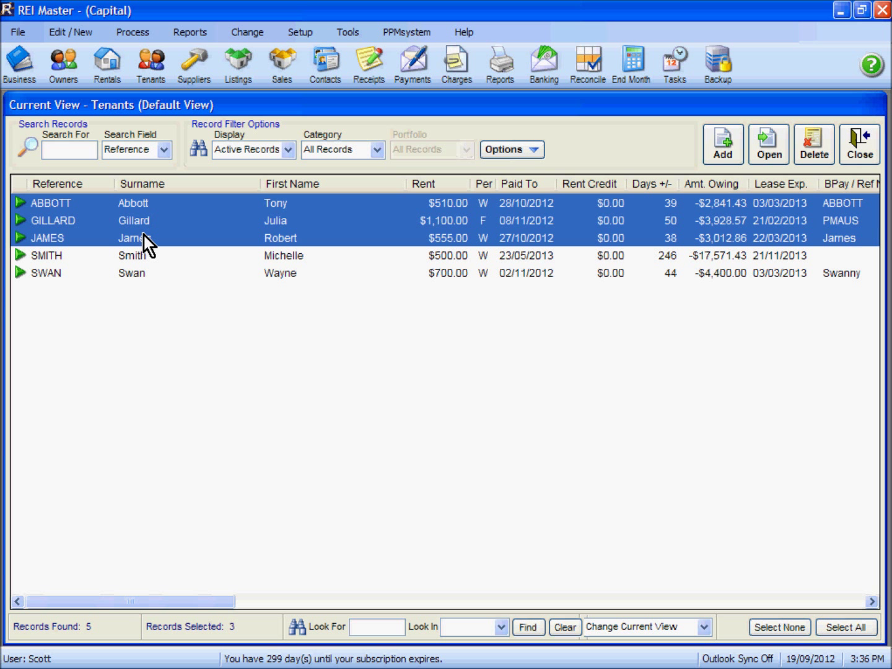
right_click(214, 217)
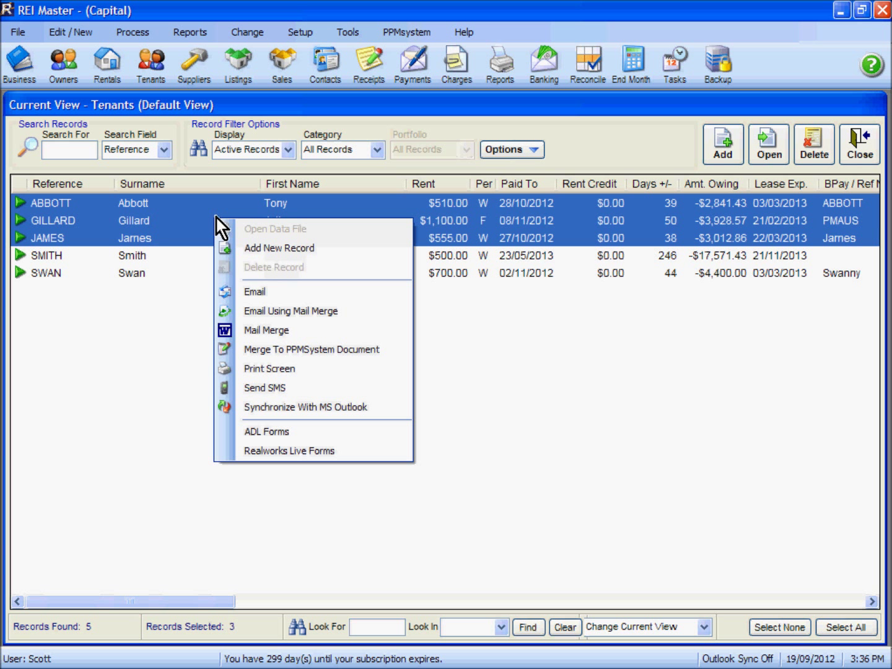
left_click(294, 331)
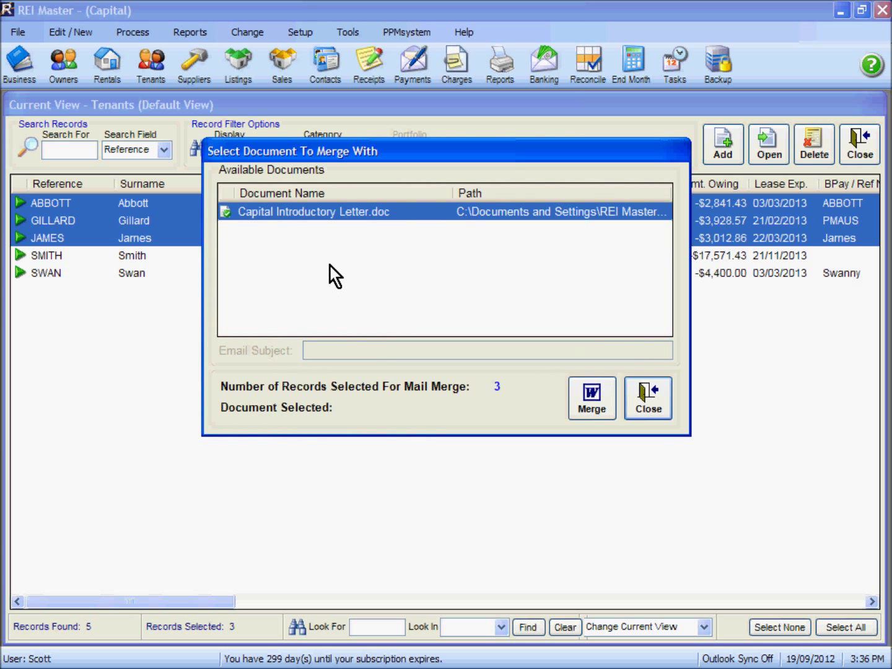
left_click(313, 212)
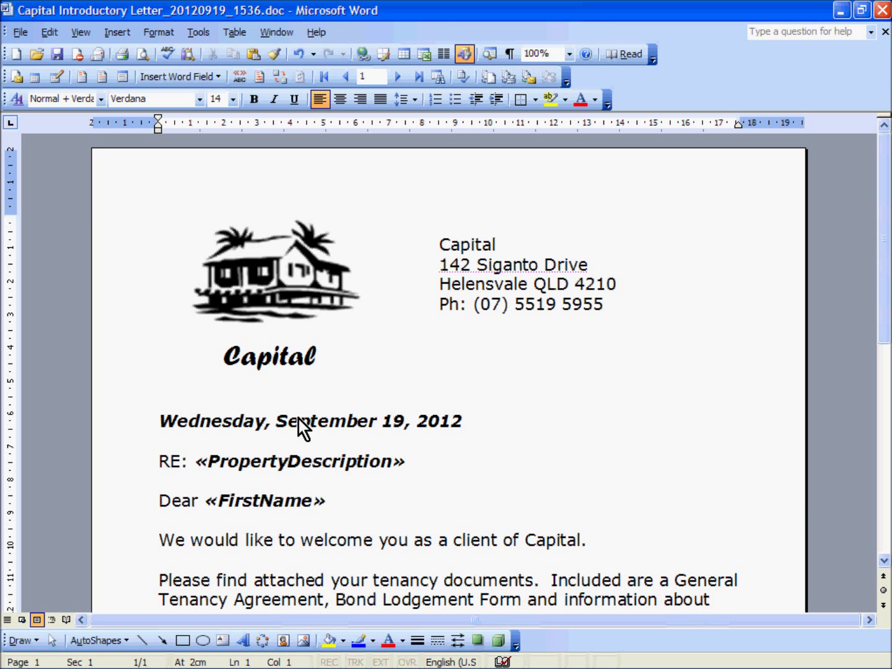
- Preview the merged letter with tenant data for records 1, 2 and 3, then close Word
left_click(240, 78)
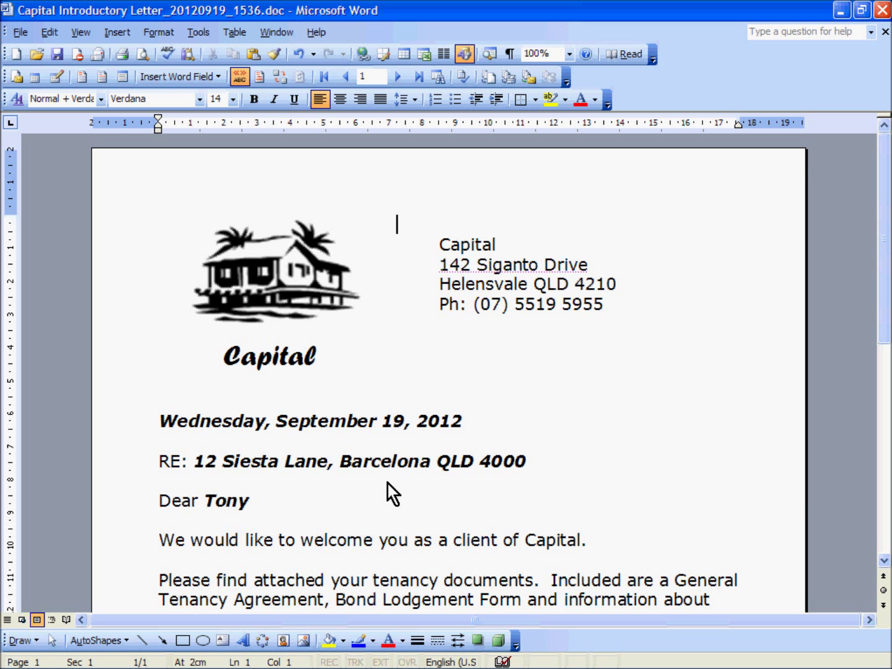
scroll(387, 483, "down", 5)
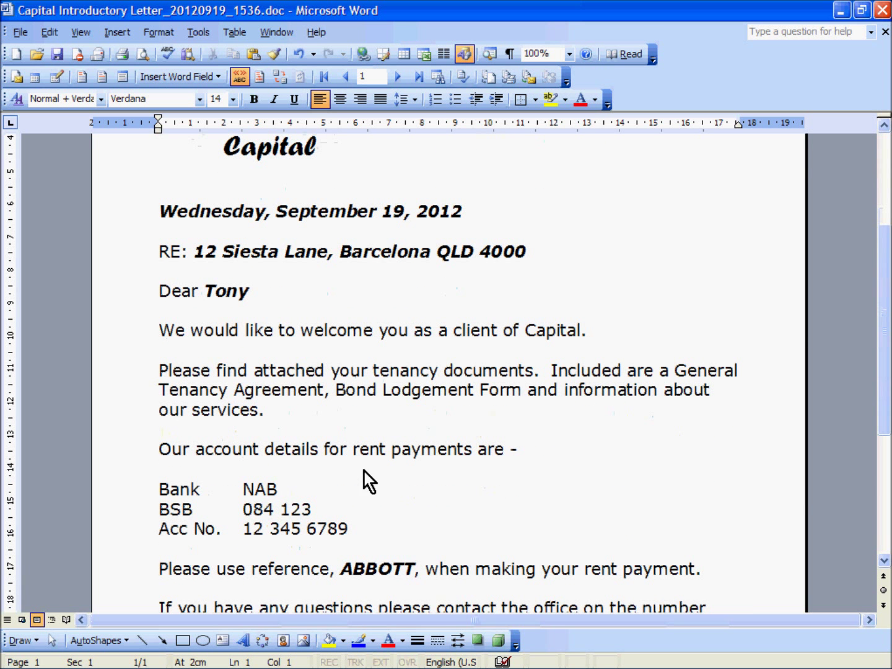
scroll(394, 467, "up", 5)
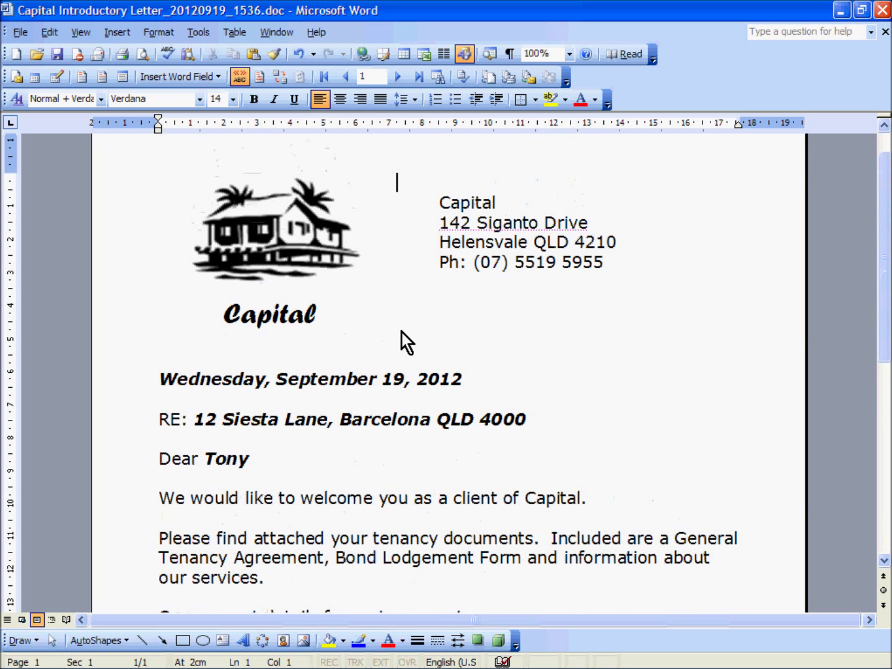
left_click(398, 79)
scroll(338, 458, "down", 3)
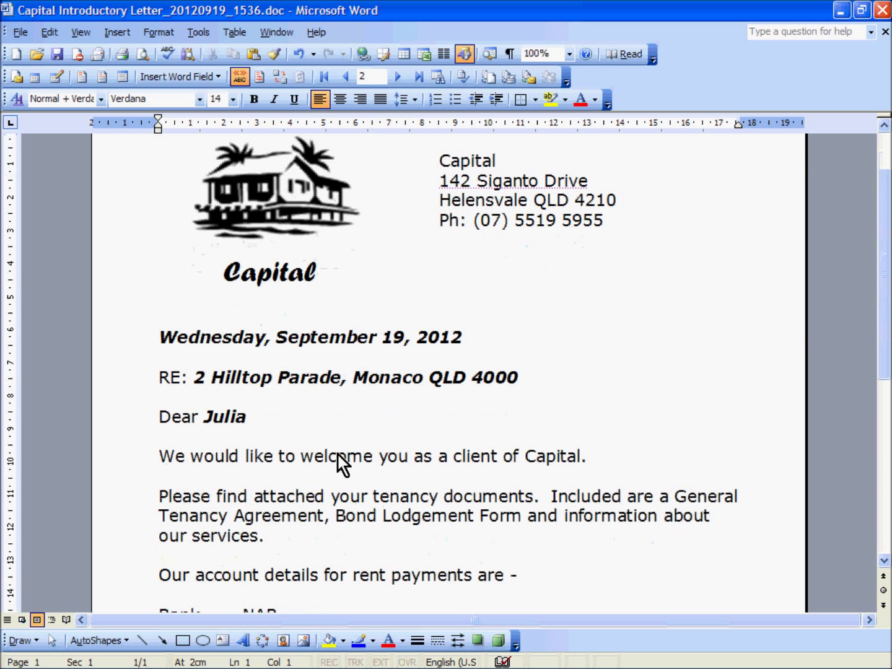
scroll(337, 461, "down", 1)
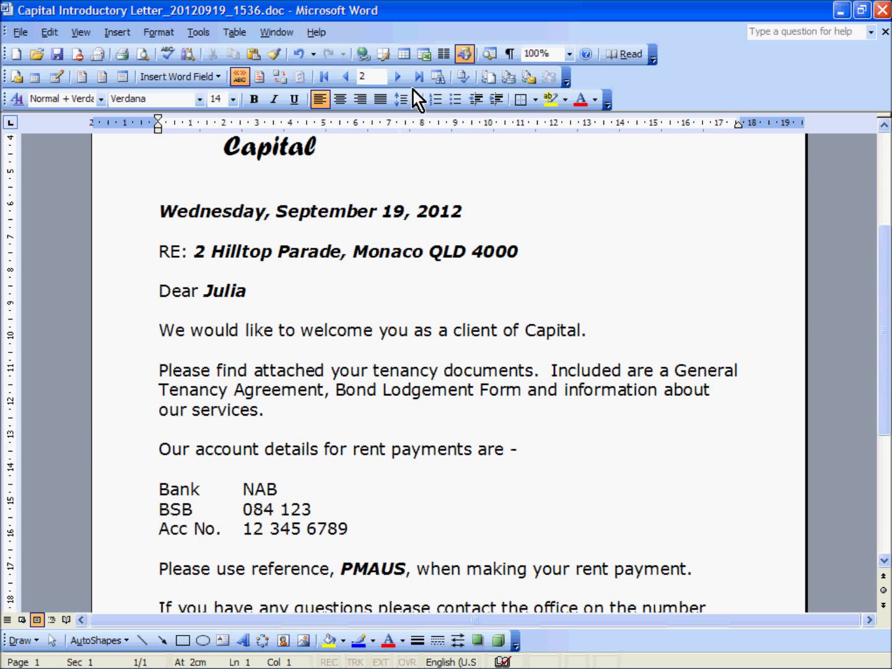
left_click(399, 77)
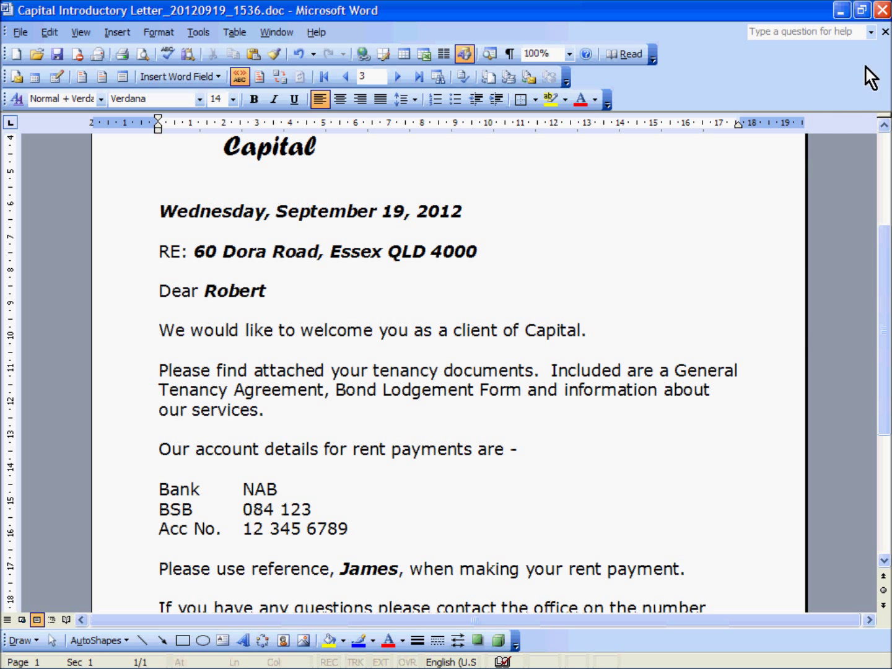
left_click(882, 10)
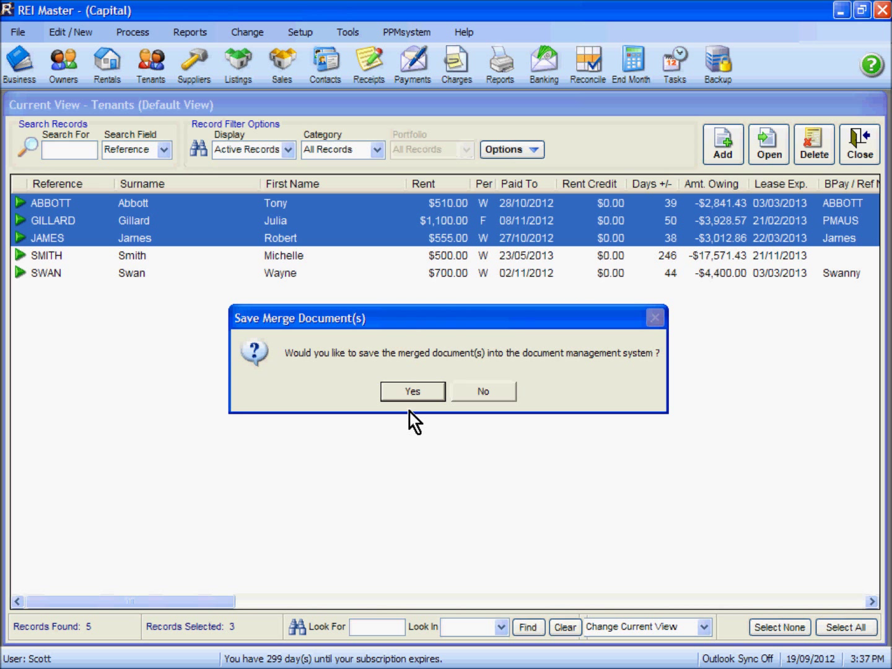
- Save the merged letters into document management and open the first tenant's details
left_click(421, 389)
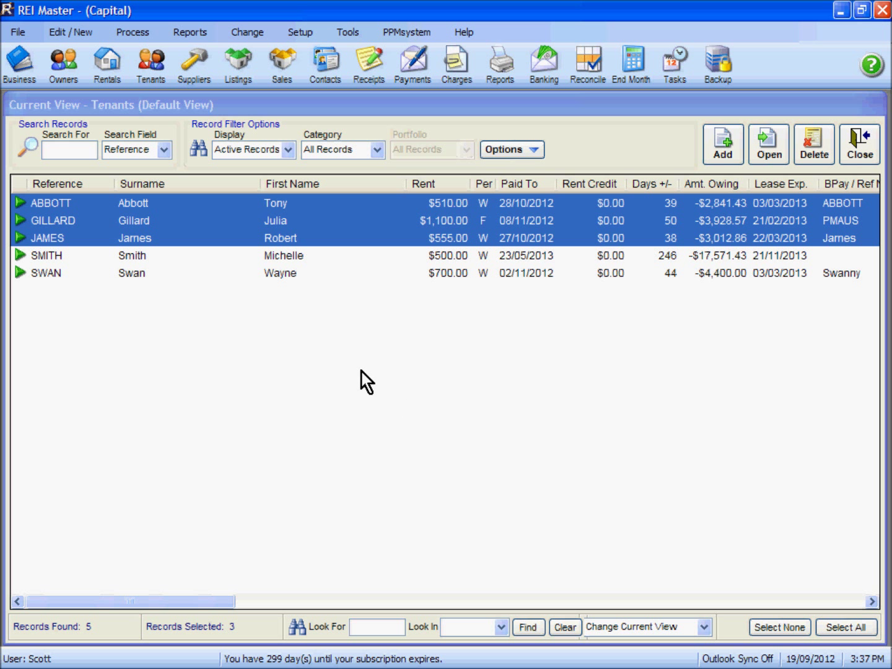
left_click(194, 202)
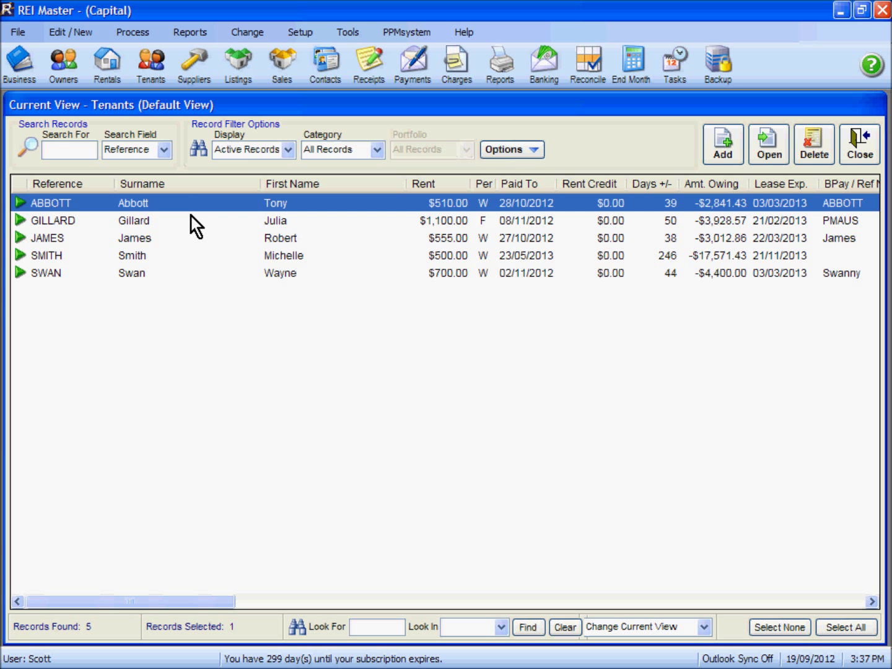
left_click(190, 218)
left_click(191, 234)
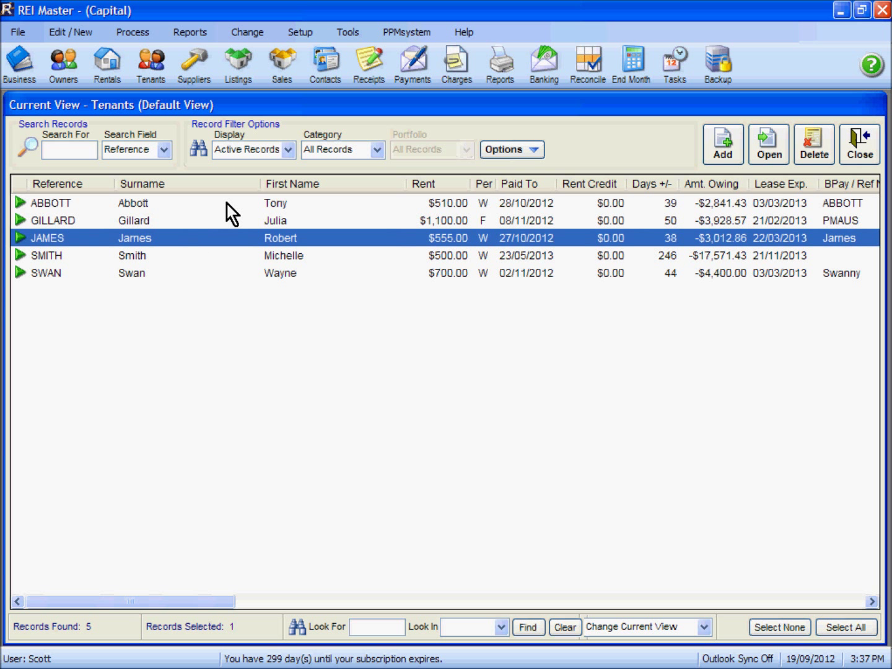
double_click(227, 204)
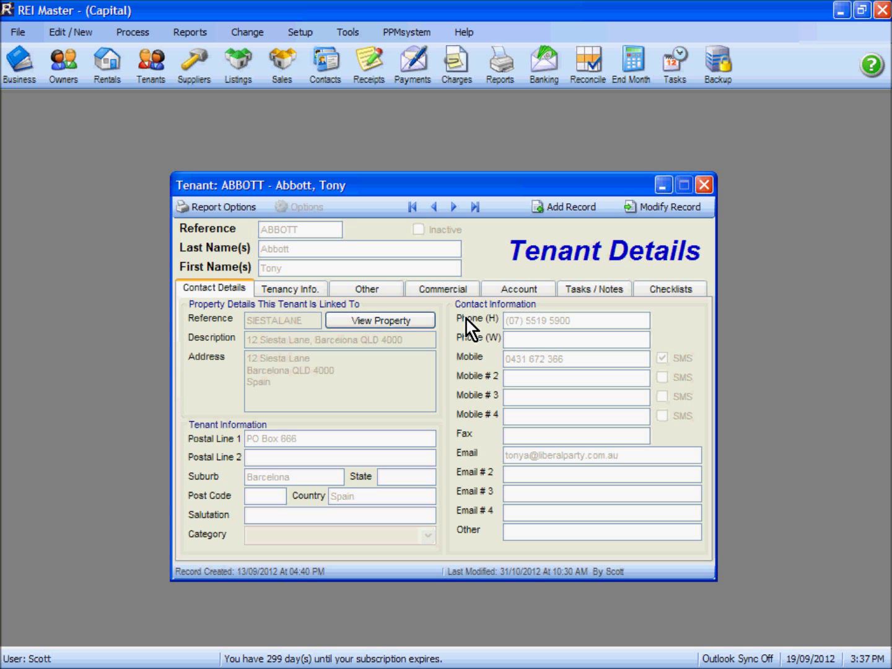
- Check the tenant's document folder for the letter, then close the folder, Tenant Details and Tenants list
left_click(589, 290)
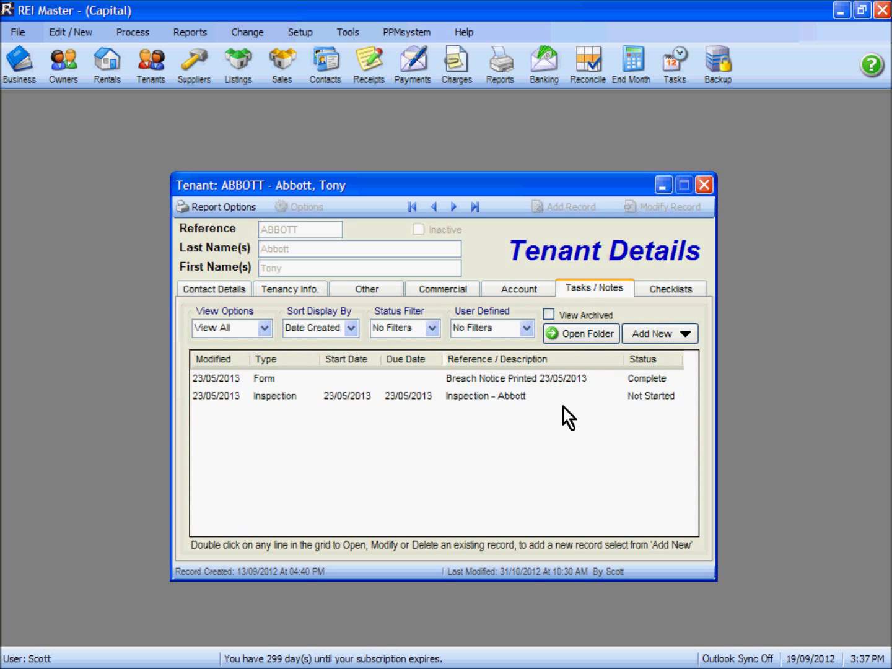
left_click(582, 336)
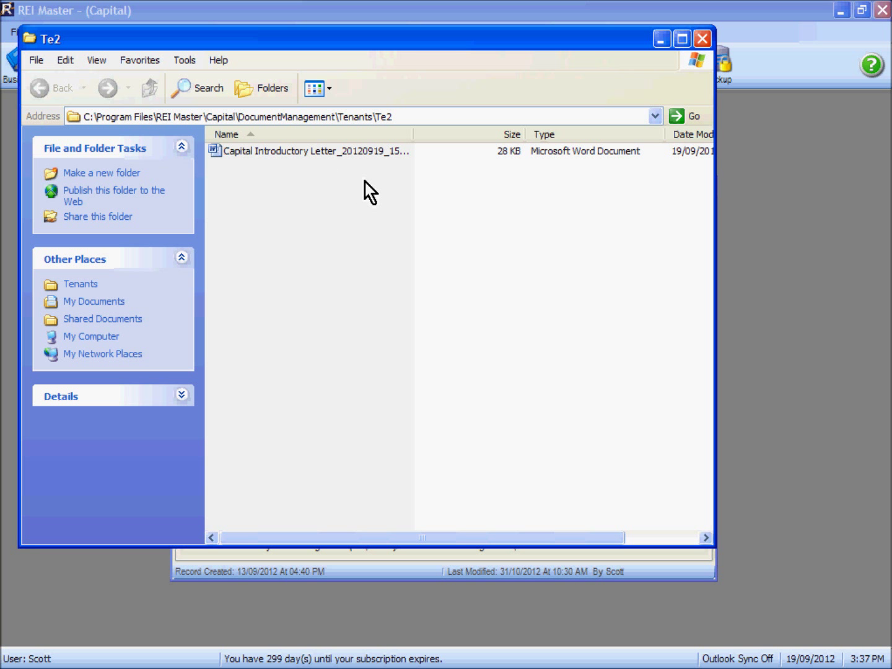
left_click(701, 40)
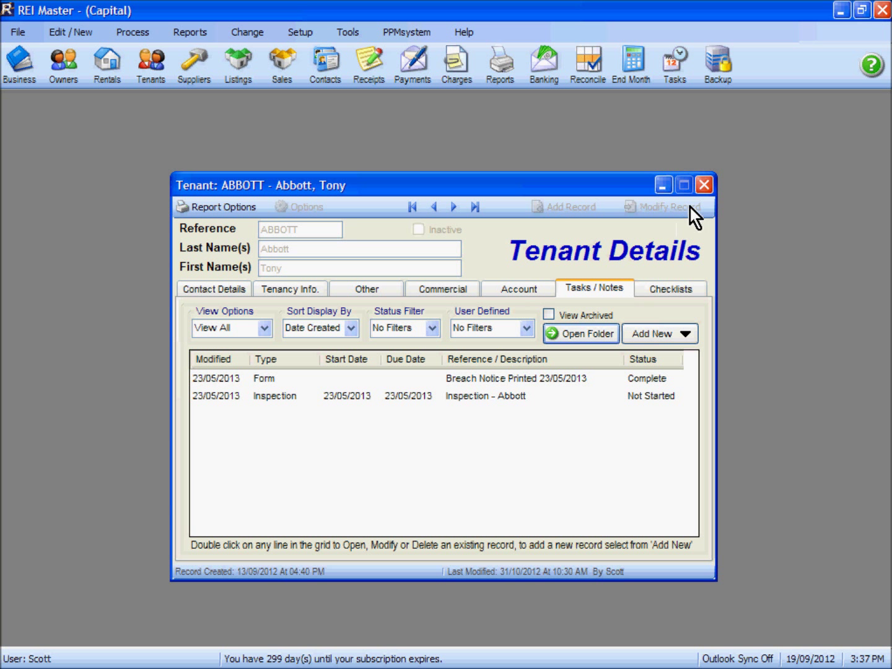
left_click(703, 185)
left_click(855, 154)
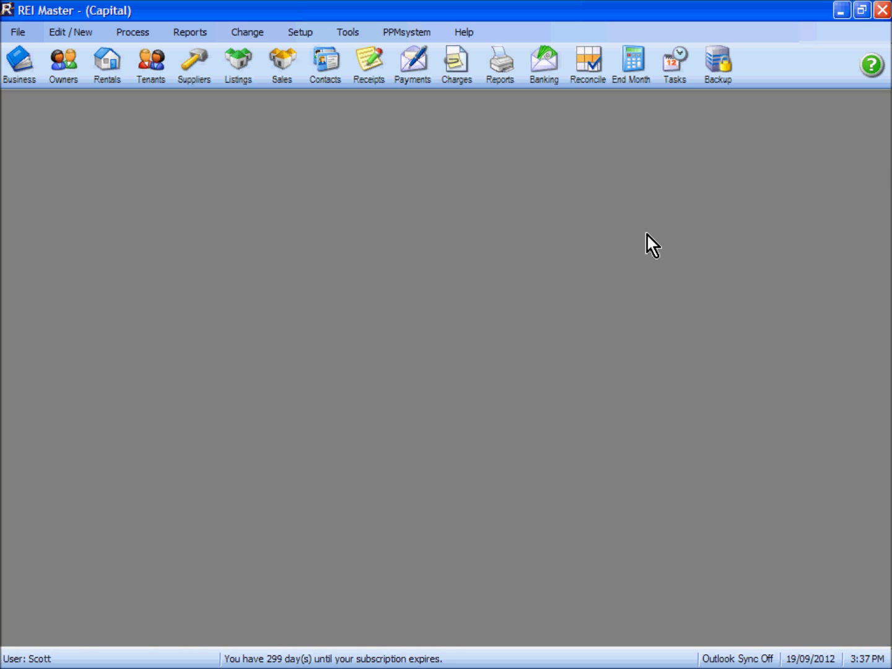